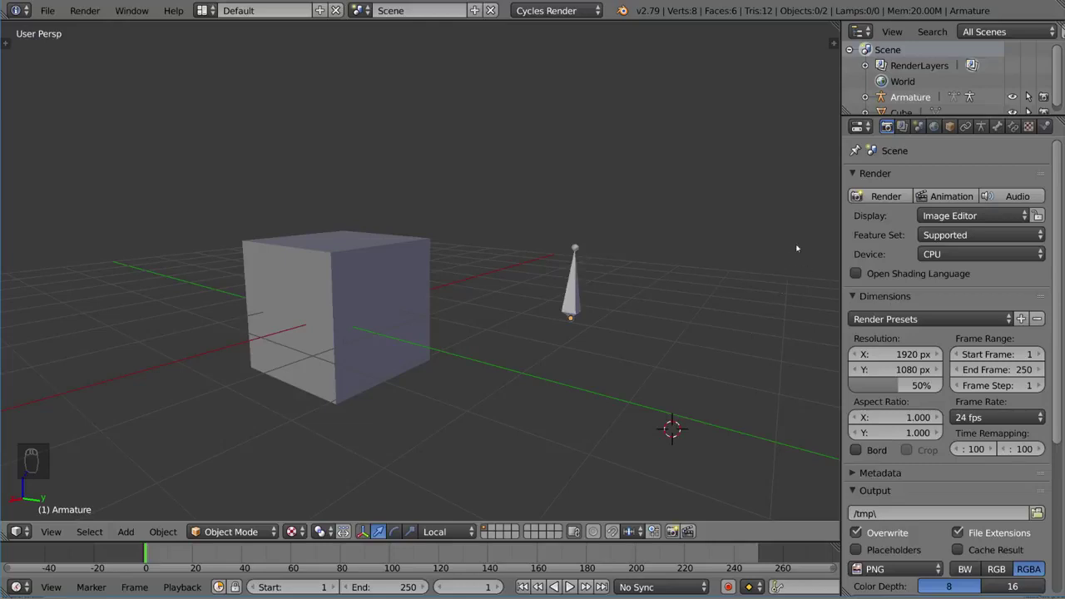
# Step: Switch the armature to Pose Mode, select its bone and add a Transformation bone constraint to it
pyautogui.click(1013, 127)
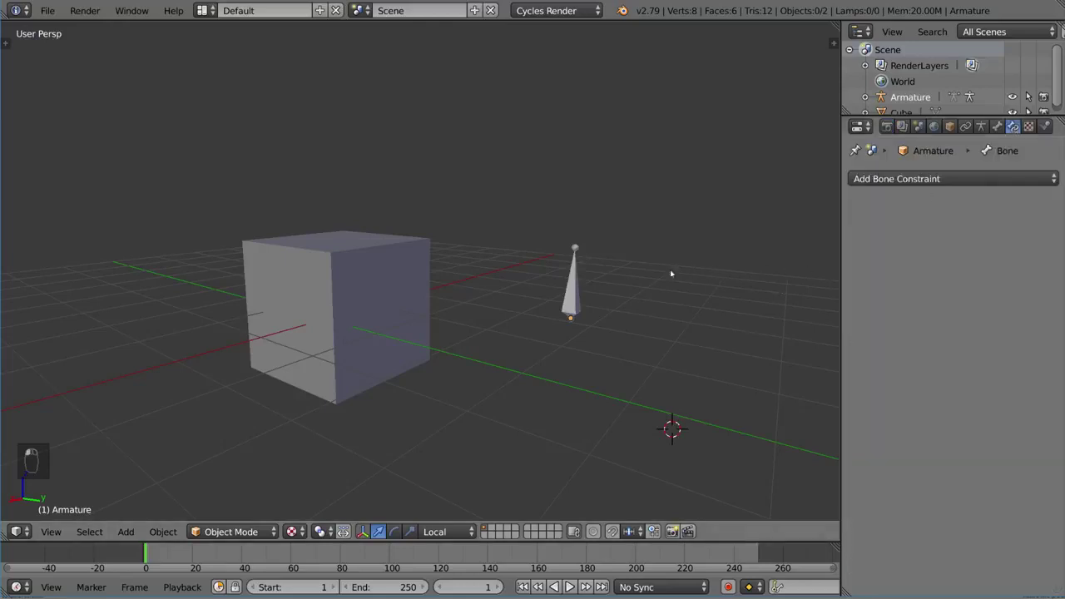
pyautogui.hotkey('ctrl', 'Tab')
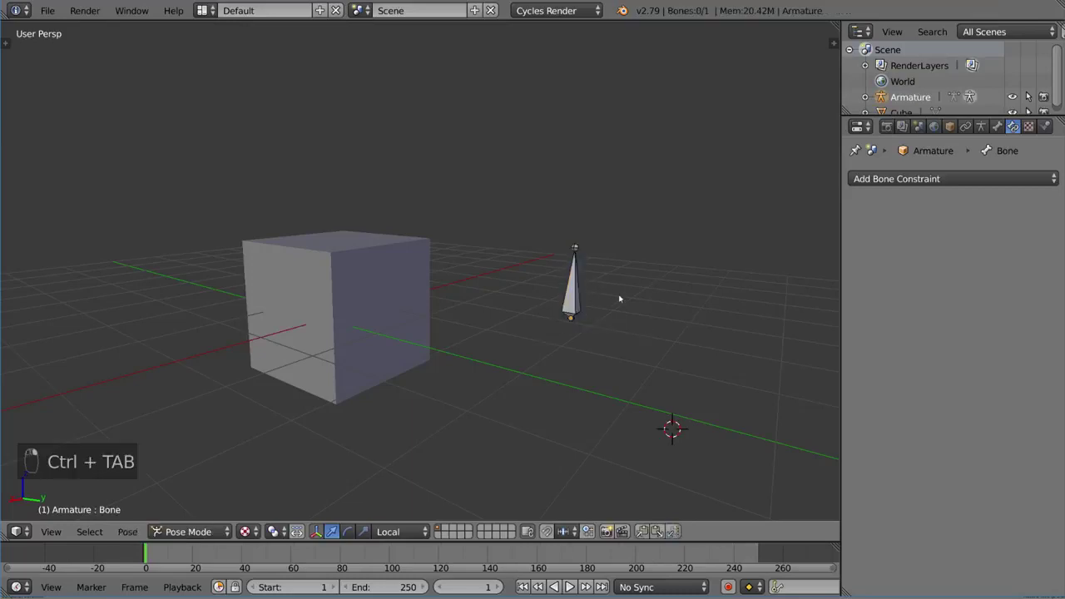
pyautogui.rightClick(571, 292)
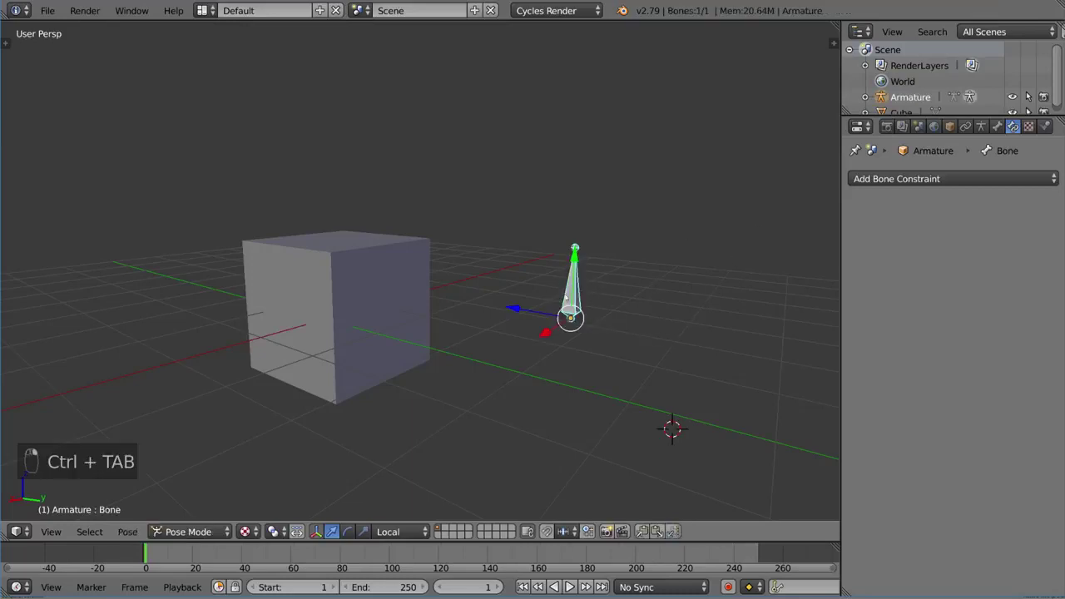
pyautogui.click(992, 179)
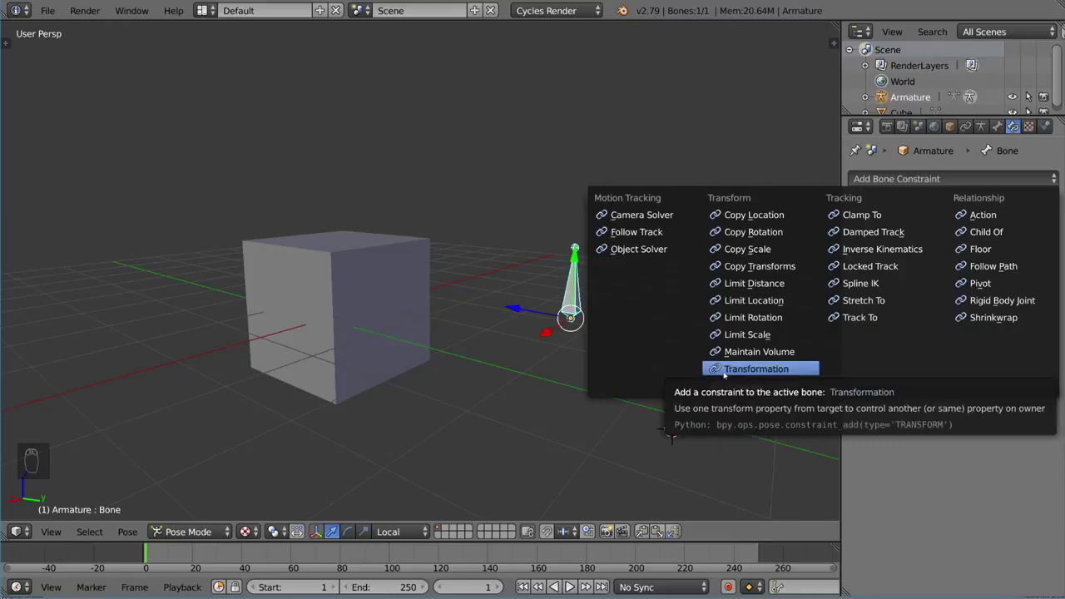
pyautogui.click(804, 370)
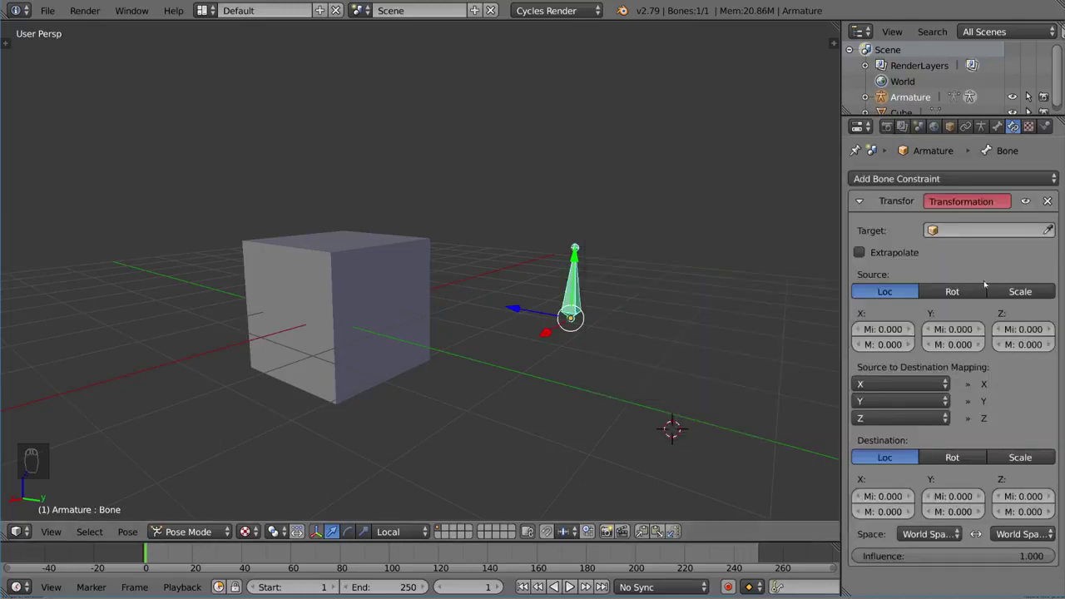
# Step: Pick the cube in the 3D view as the Transformation constraint's target
pyautogui.moveTo(707, 321); pyautogui.dragTo(656, 319, button='middle')
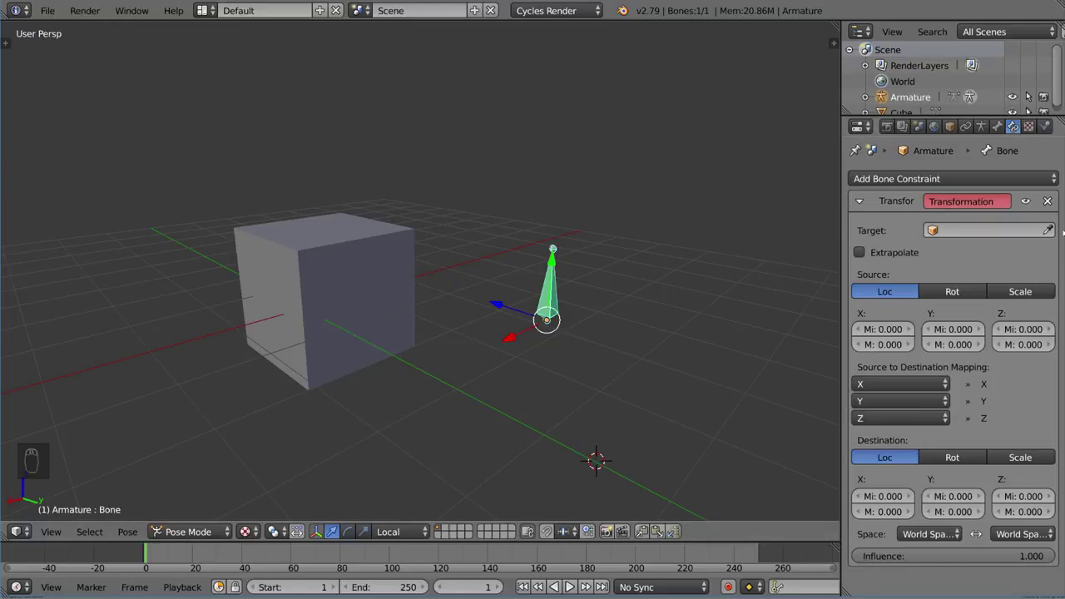
pyautogui.click(1047, 230)
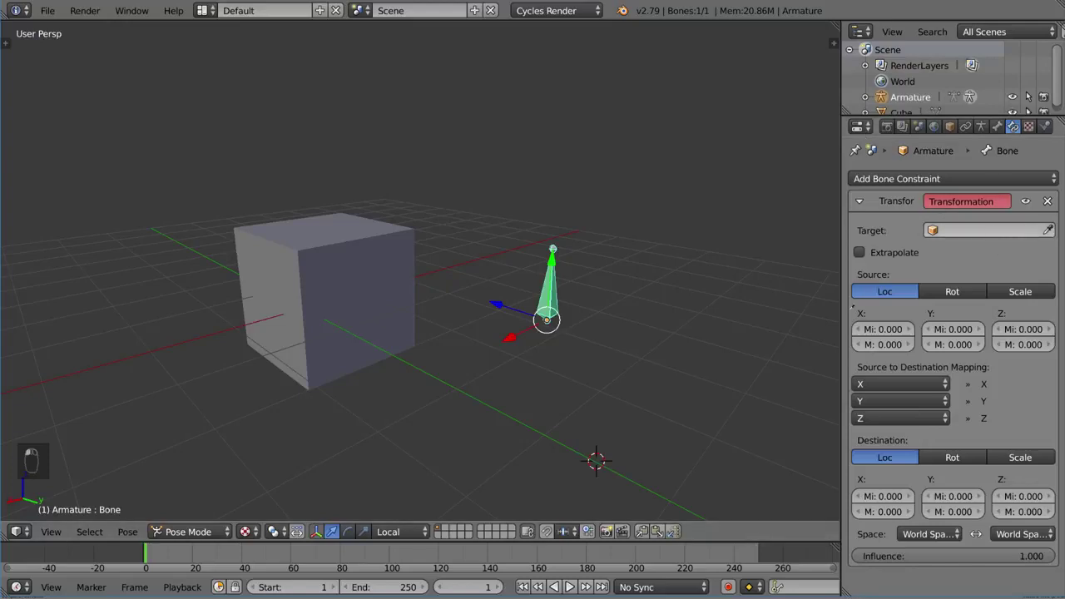
pyautogui.click(306, 265)
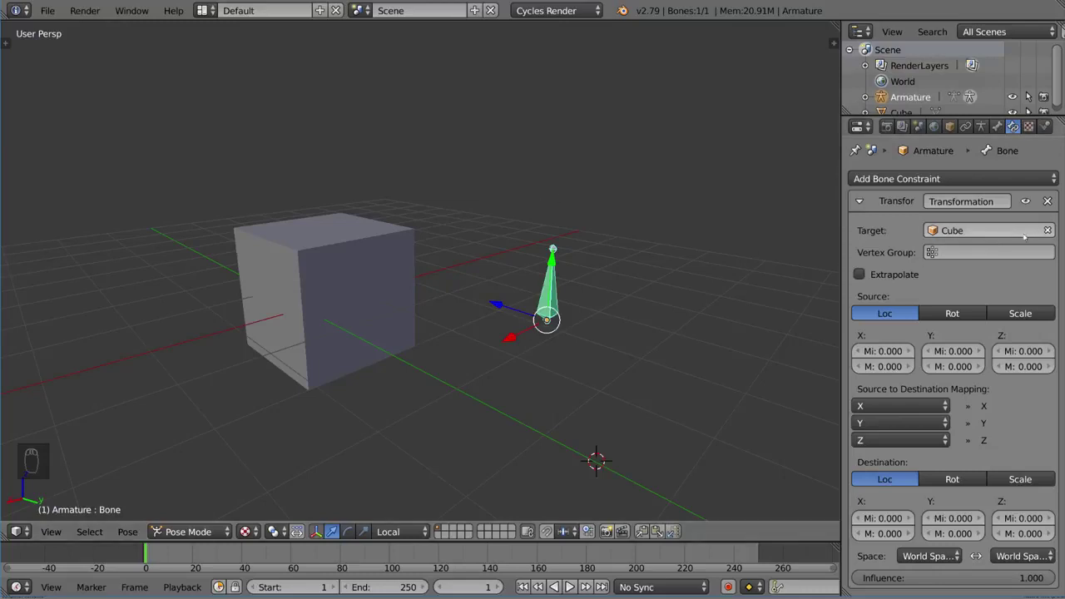
# Step: Try the armature itself as the constraint's target and look at the choice of target bone
pyautogui.click(1047, 230)
pyautogui.click(1048, 230)
pyautogui.click(547, 265)
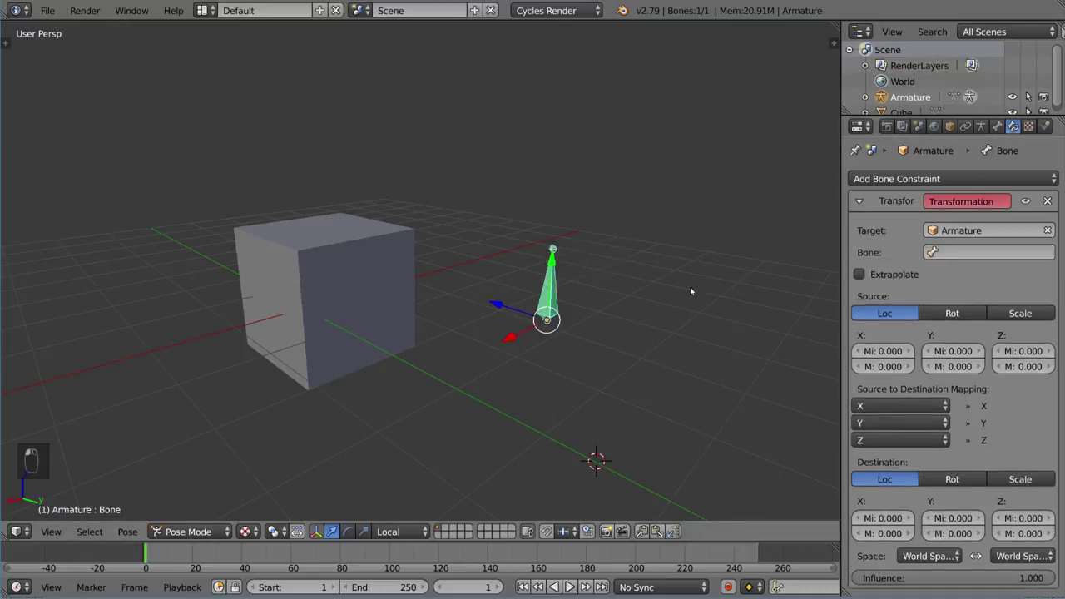
pyautogui.click(990, 252)
pyautogui.click(927, 275)
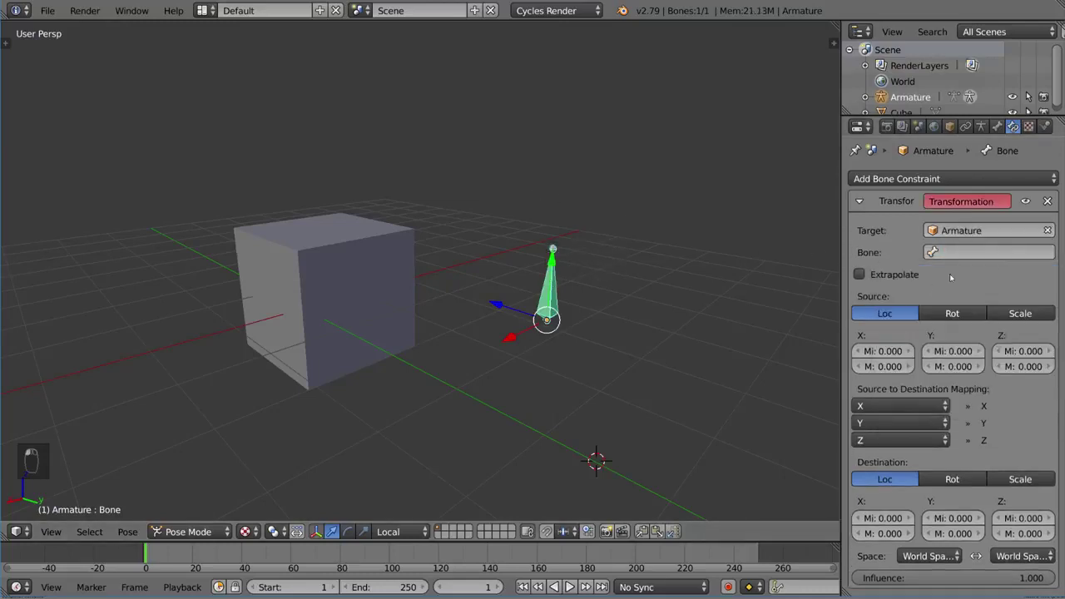
# Step: Replace the armature with the cube as the constraint's target and switch the destination to rotation
pyautogui.click(1047, 230)
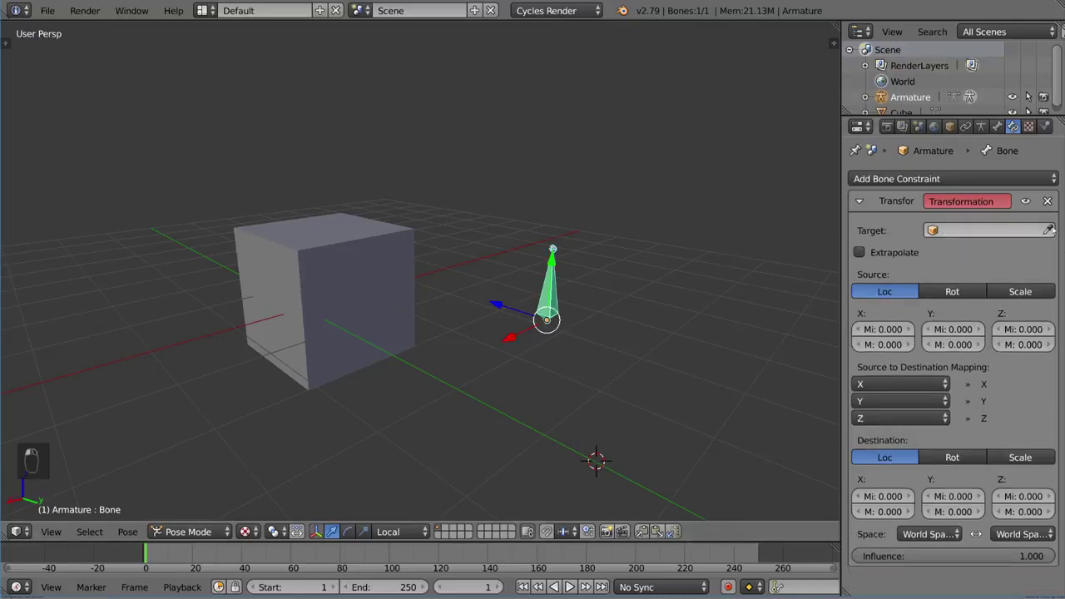
pyautogui.click(1047, 230)
pyautogui.click(404, 301)
pyautogui.moveTo(684, 314); pyautogui.dragTo(735, 311, button='middle')
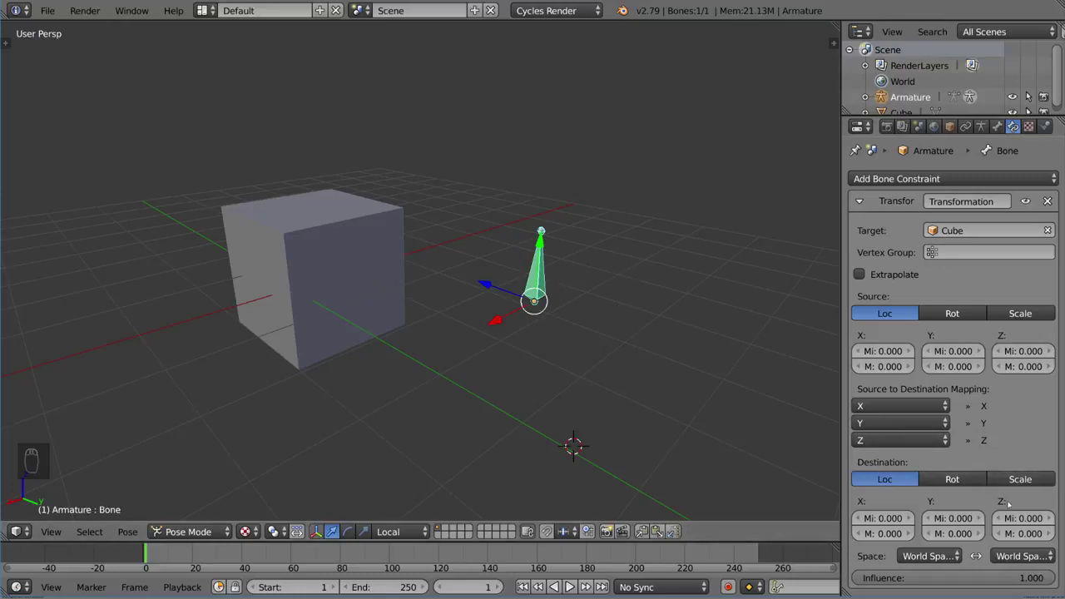
pyautogui.click(952, 479)
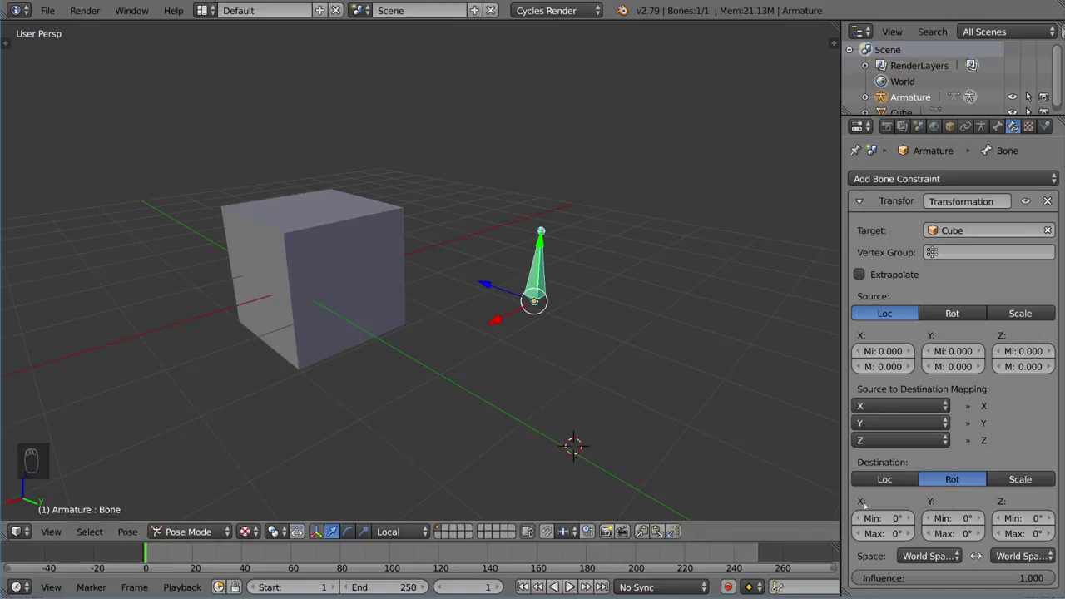
# Step: Try moving the cube freely in Object Mode to test whether the bone responds
pyautogui.hotkey('ctrl', 'Tab')
pyautogui.rightClick(384, 255)
pyautogui.press('g')
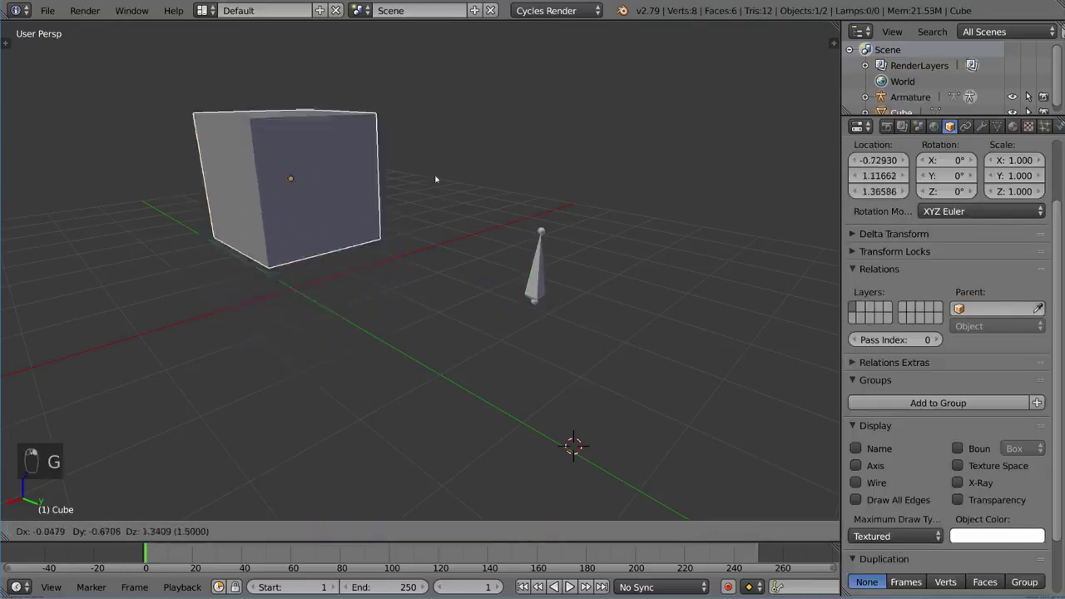
pyautogui.rightClick(420, 304)
pyautogui.press('g')
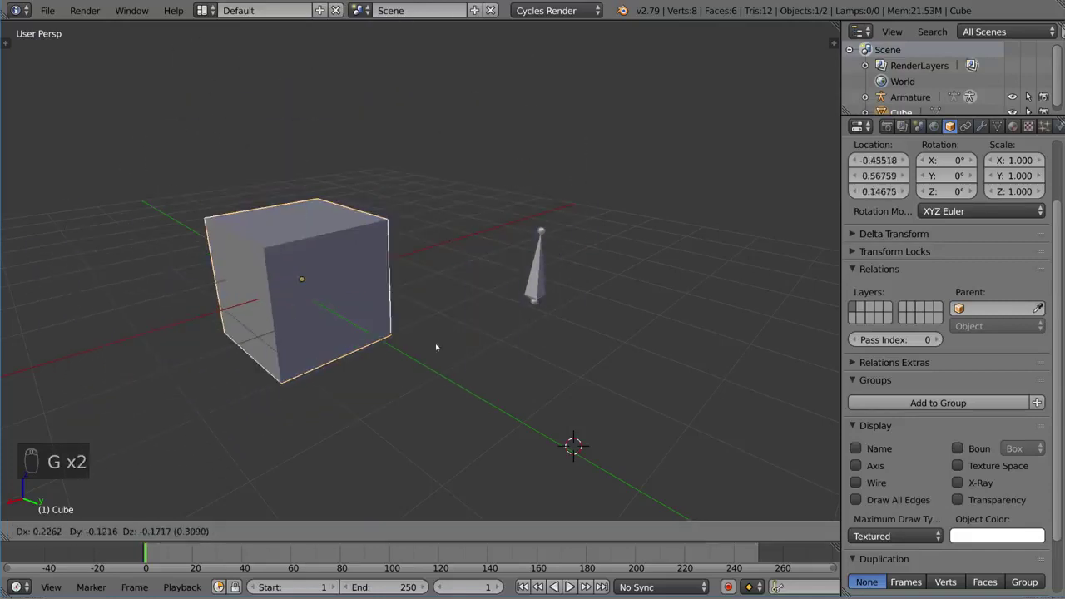
pyautogui.rightClick(481, 163)
pyautogui.rightClick(535, 266)
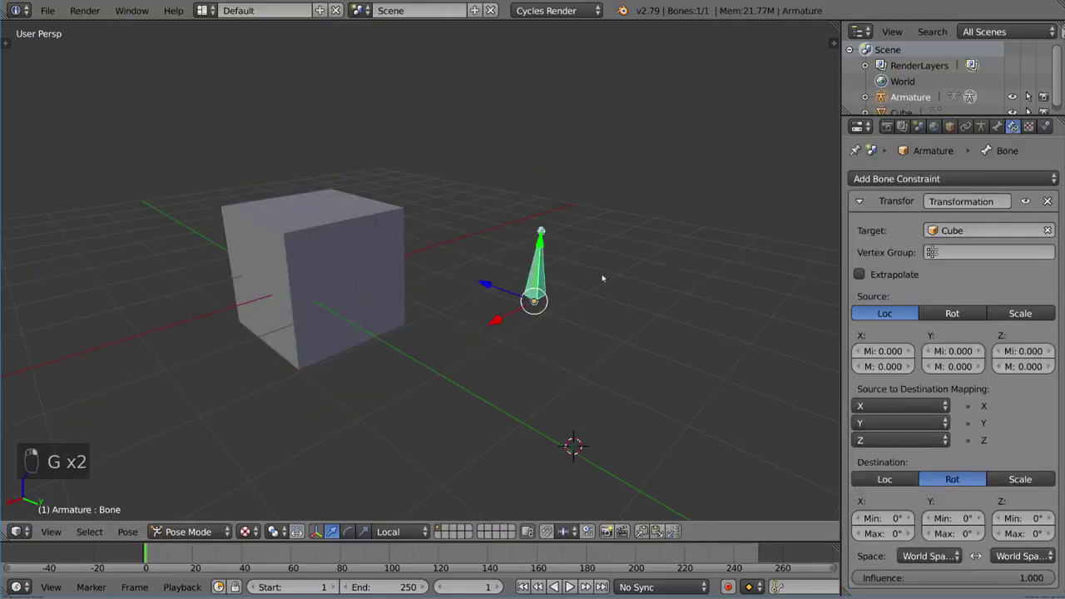
# Step: Try rotating the cube freely to test whether the bone responds
pyautogui.rightClick(376, 273)
pyautogui.press('r')
pyautogui.press('r')
pyautogui.rightClick(421, 226)
# Step: Set the bone constraint's destination rotation maximum to 360° on the X, Y and Z axes
pyautogui.rightClick(538, 277)
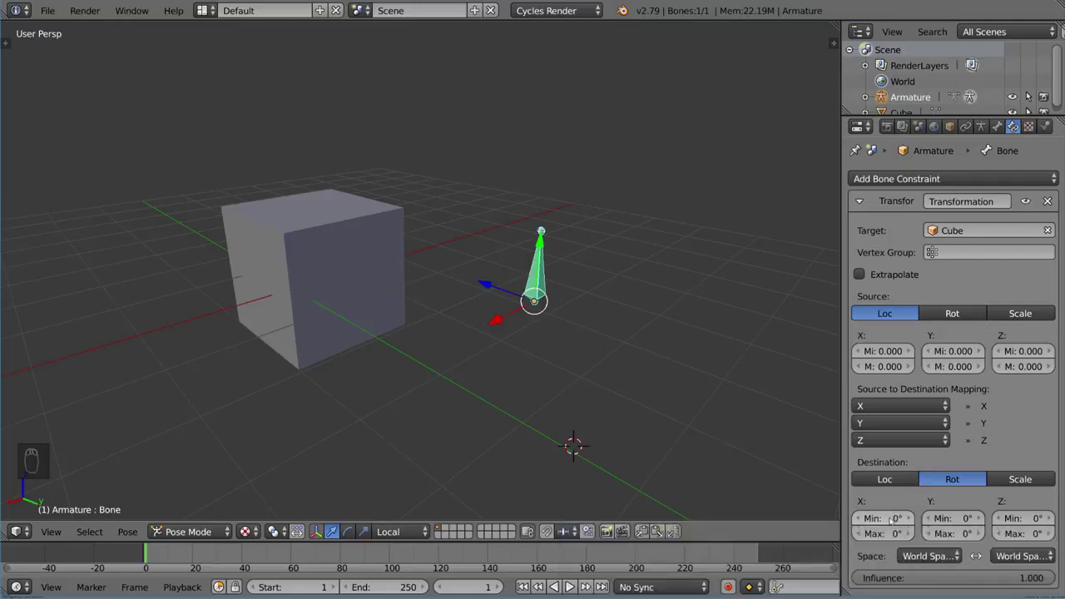
pyautogui.click(903, 483)
pyautogui.click(1001, 482)
pyautogui.click(973, 481)
pyautogui.click(885, 534)
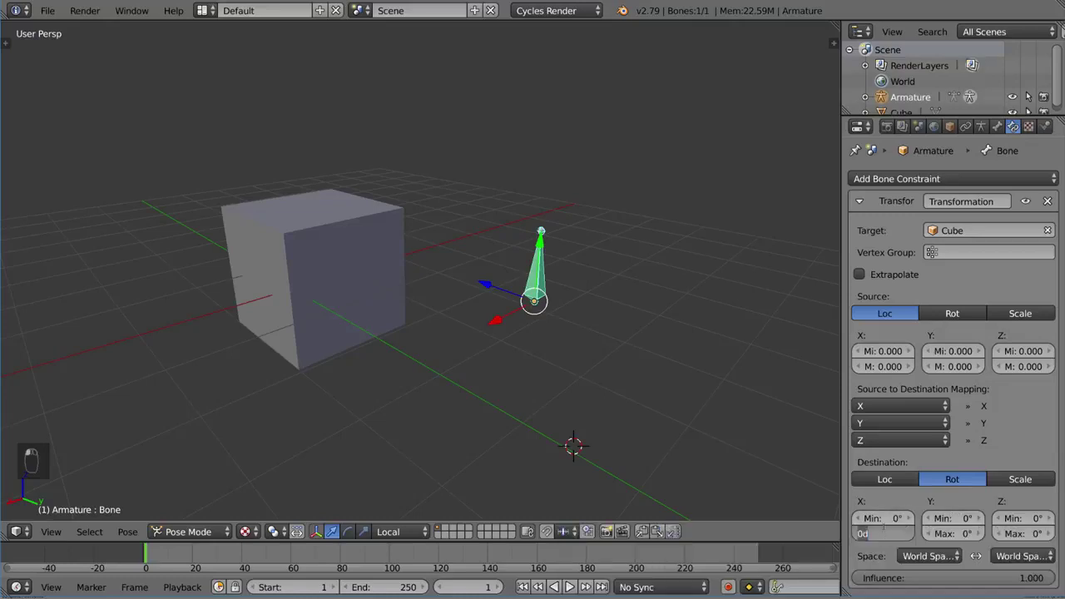
pyautogui.write('360')
pyautogui.press('Return')
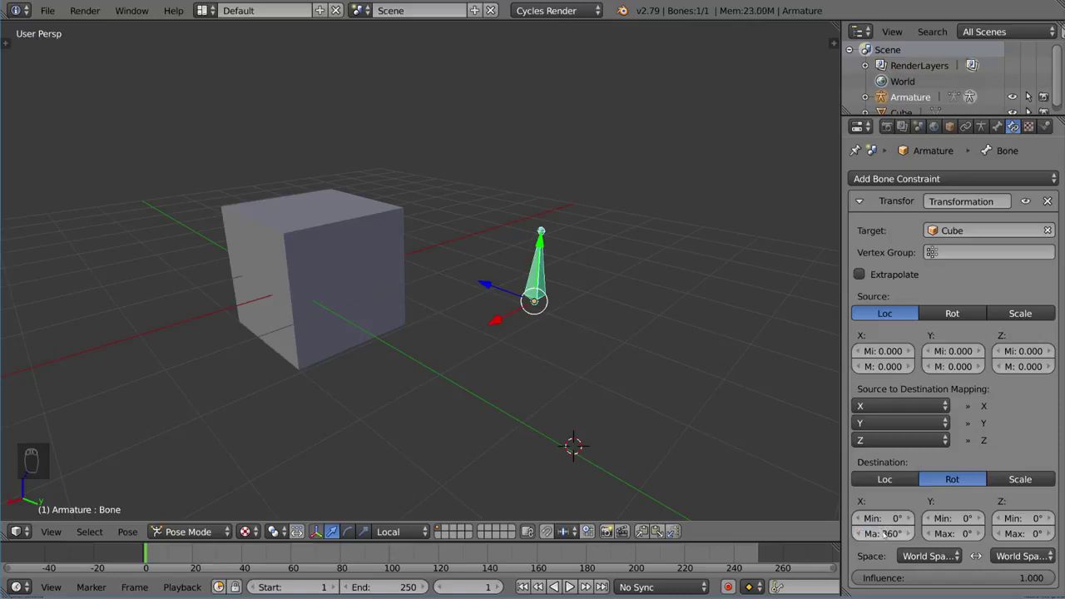
pyautogui.hotkey('ctrl', 'c')
pyautogui.hotkey('ctrl', 'v')
pyautogui.hotkey('ctrl', 'v')
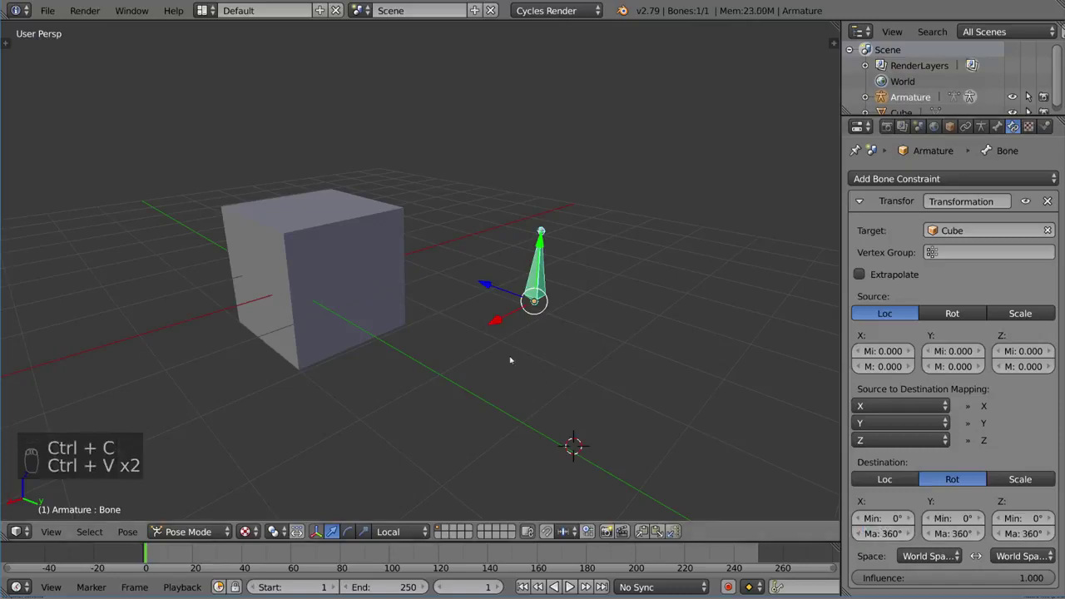
# Step: Try moving the cube several times and rotating it to test the bone's response to the 360° destination limits
pyautogui.rightClick(397, 303)
pyautogui.press('g')
pyautogui.rightClick(563, 248)
pyautogui.moveTo(561, 249); pyautogui.dragTo(515, 288, button='middle')
pyautogui.press('g')
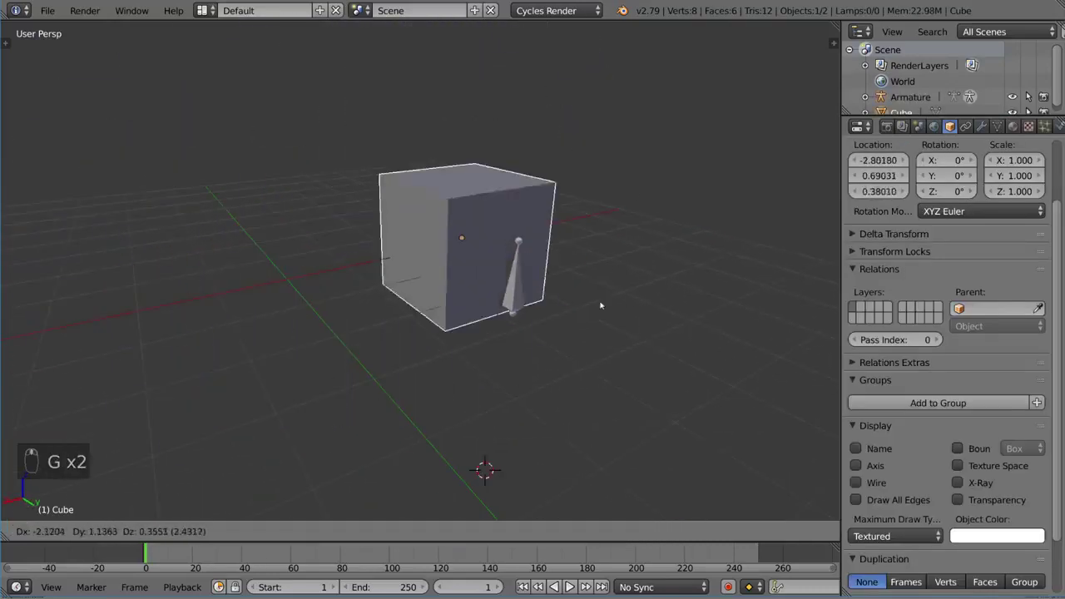
pyautogui.click(539, 253)
pyautogui.press('g')
pyautogui.moveTo(539, 254); pyautogui.dragTo(597, 271, button='middle')
pyautogui.rightClick(604, 289)
pyautogui.press('g')
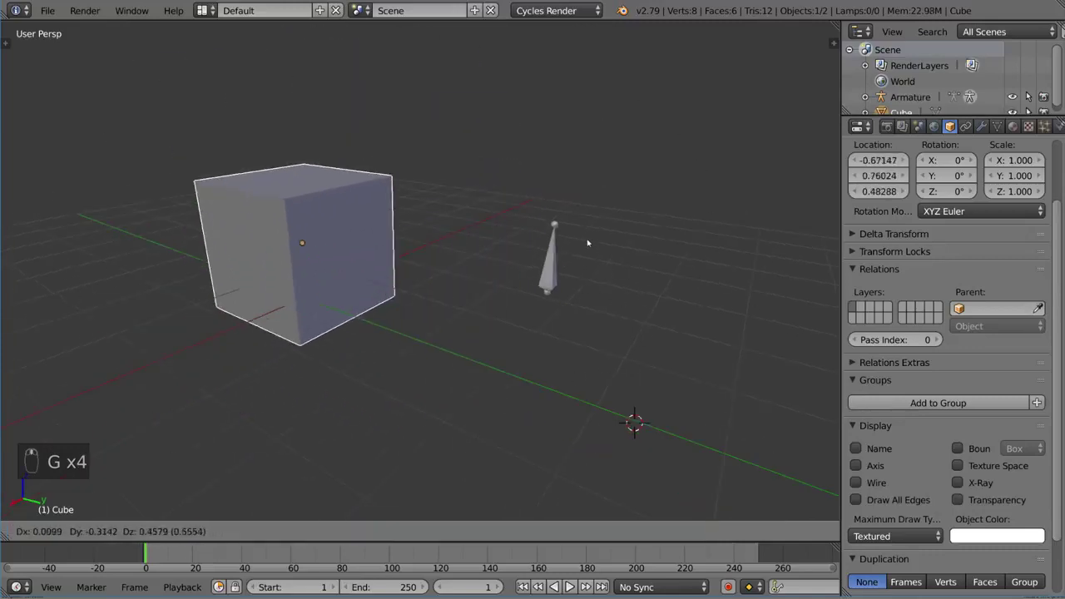
pyautogui.rightClick(616, 250)
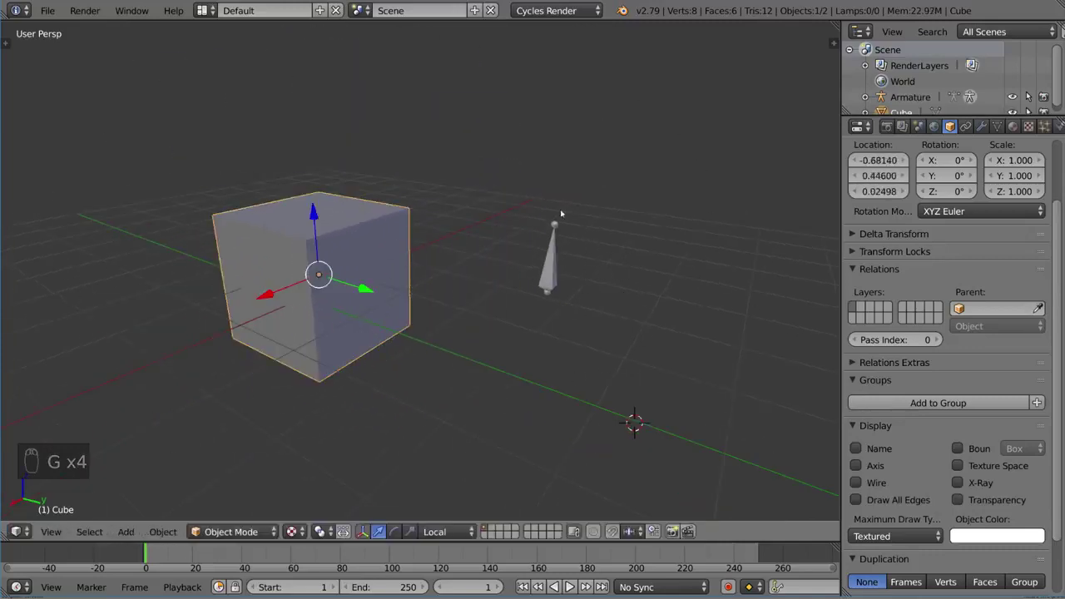
pyautogui.press('r')
pyautogui.rightClick(577, 264)
# Step: Set the bone constraint's source location maximum to 1 on the X, Y and Z axes
pyautogui.rightClick(564, 251)
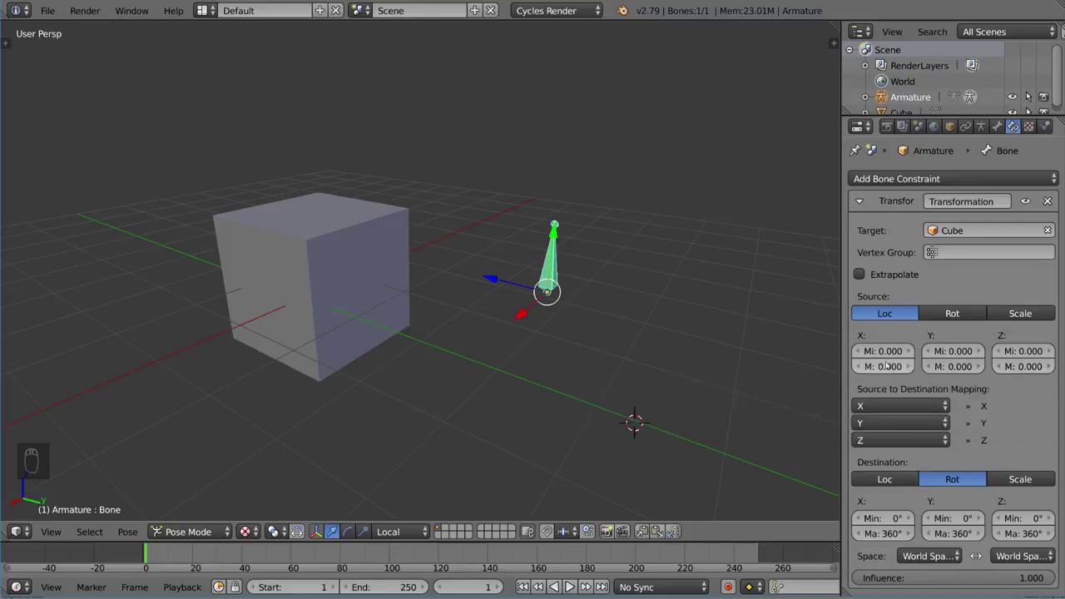
pyautogui.moveTo(842, 364); pyautogui.dragTo(809, 360)
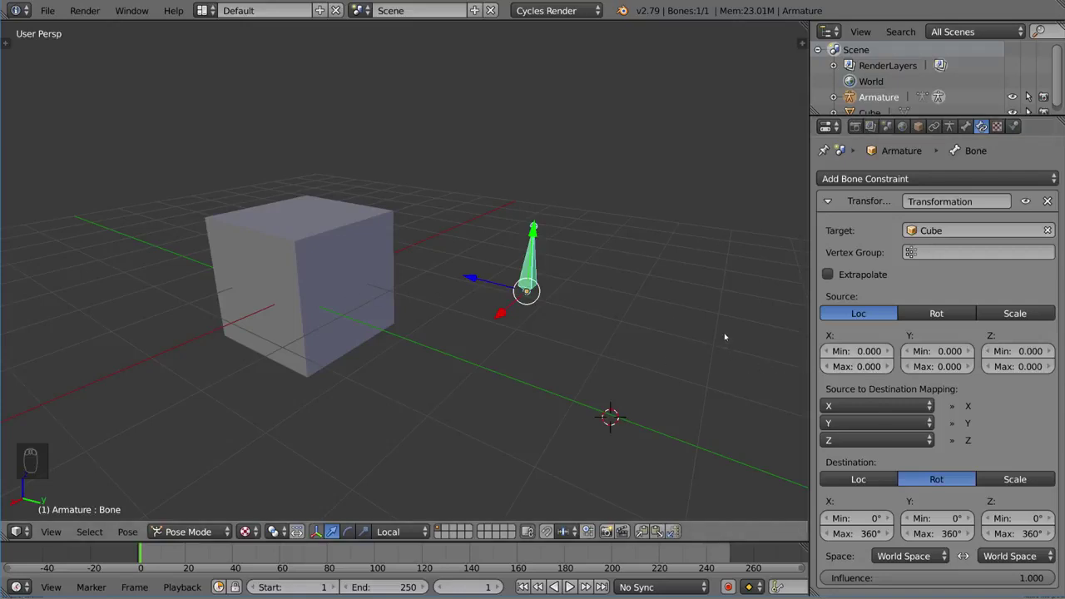
pyautogui.click(865, 370)
pyautogui.write('1')
pyautogui.press('Tab')
pyautogui.write('1')
pyautogui.press('Tab')
pyautogui.write('1')
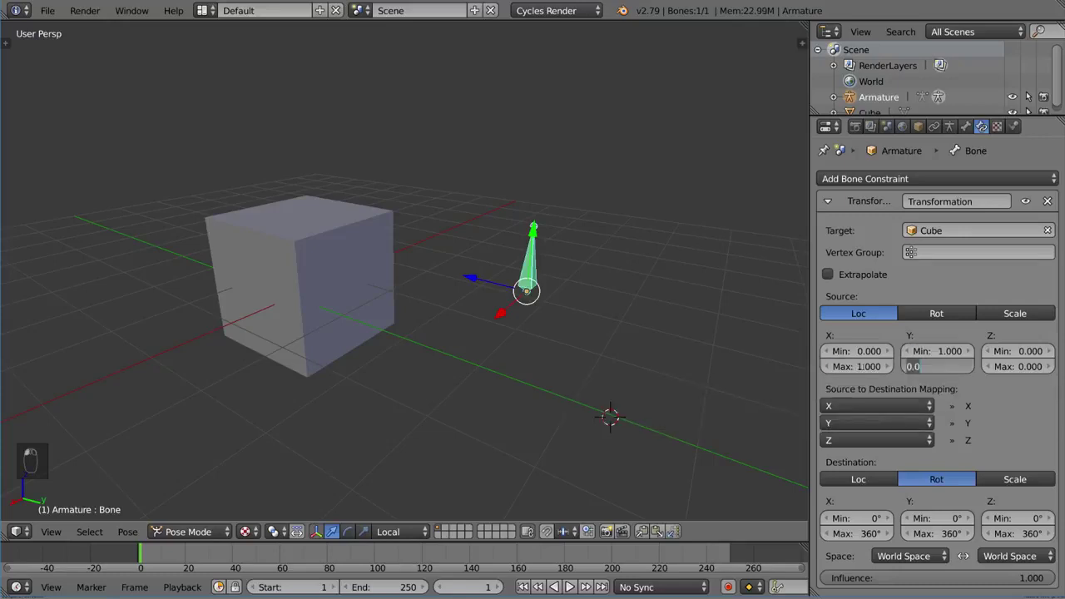
pyautogui.press('Tab')
pyautogui.write('1')
pyautogui.press('Tab')
pyautogui.write('1')
# Step: Reset the constraint's source location minimum to 0 on the Y and Z axes
pyautogui.hotkey('shift', 'Tab')
pyautogui.write('0')
pyautogui.hotkey('shift', 'Tab')
pyautogui.hotkey('shift', 'Tab')
pyautogui.write('0')
pyautogui.press('Return')
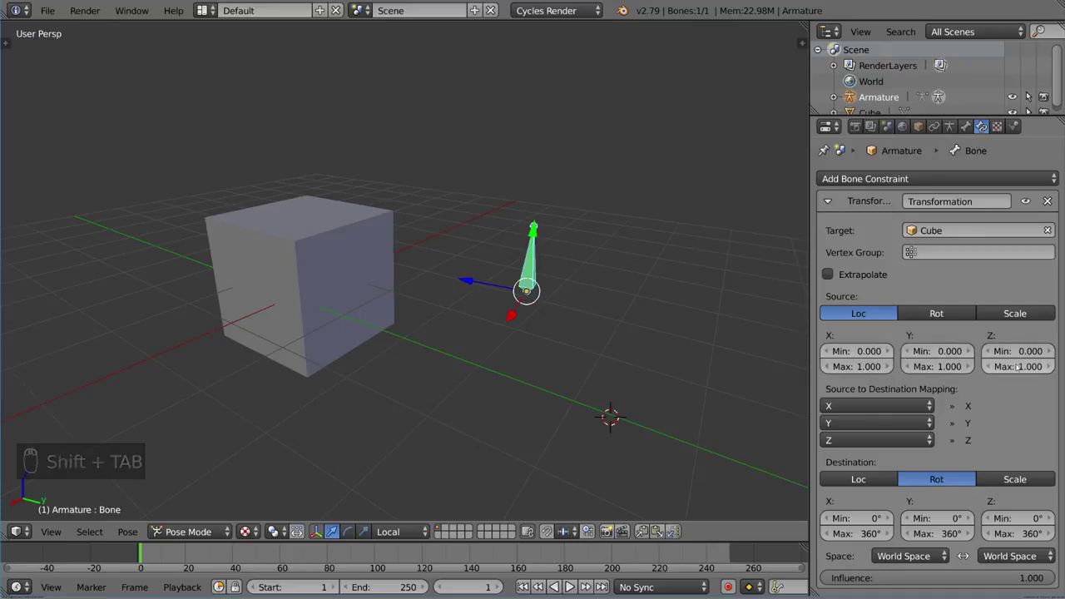
# Step: Try a small free move of the cube to test the bone with the 0 to 1 source range
pyautogui.rightClick(325, 302)
pyautogui.moveTo(326, 302); pyautogui.dragTo(498, 365, button='middle')
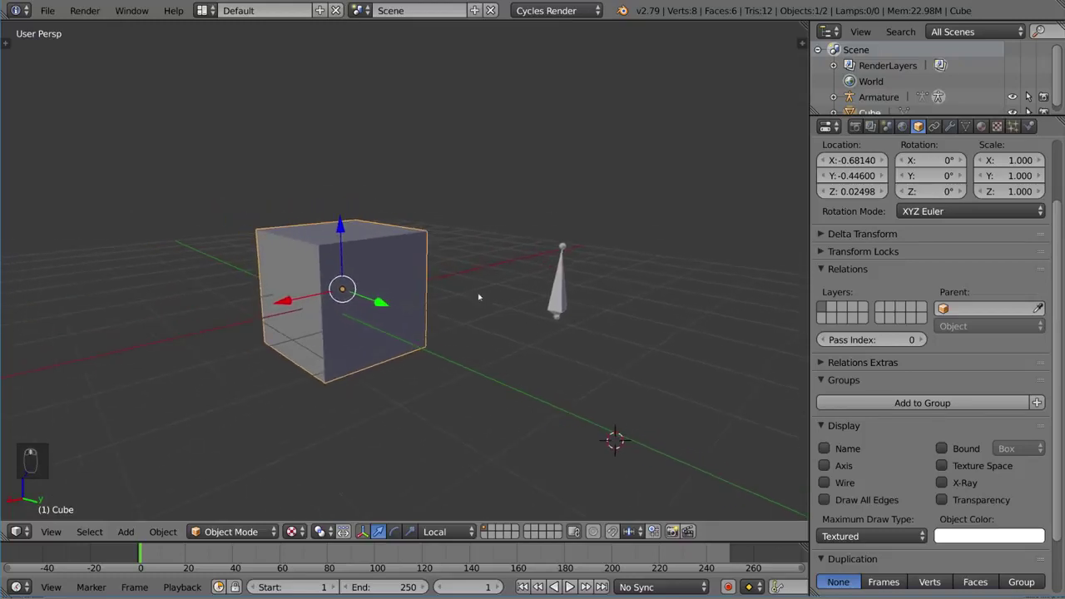
pyautogui.rightClick(557, 309)
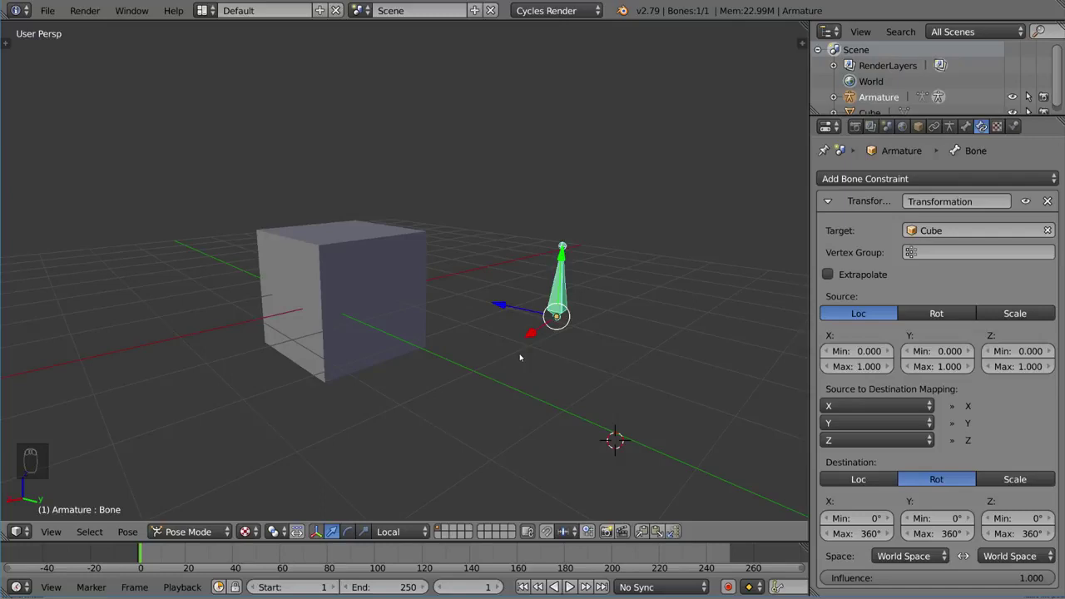
pyautogui.rightClick(369, 314)
pyautogui.press('g')
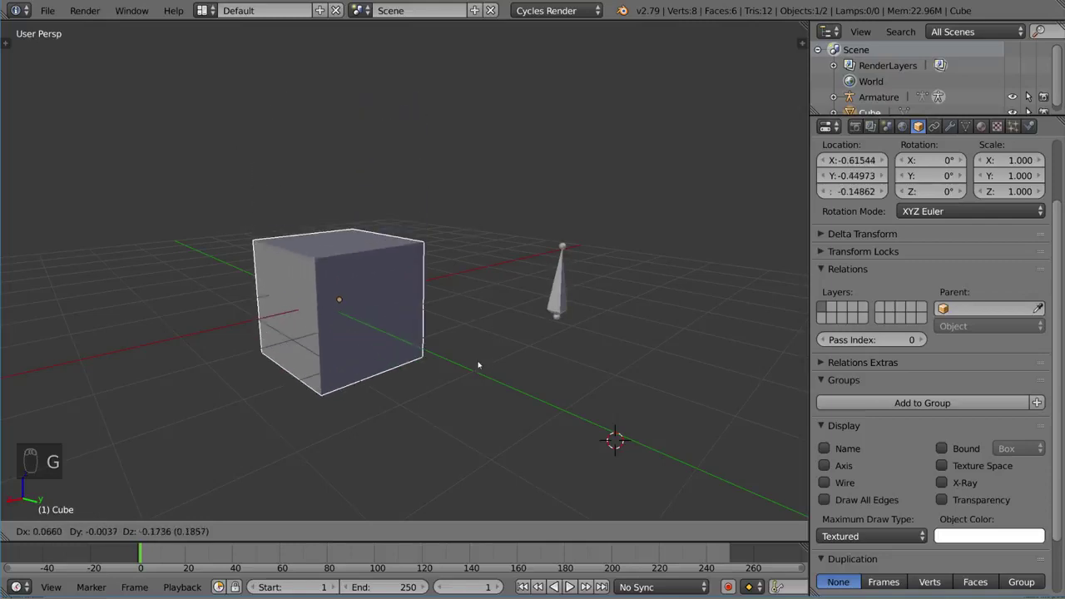
pyautogui.rightClick(477, 364)
# Step: Try moving the cube downward along the global Z axis to test the bone's rotation
pyautogui.moveTo(506, 350); pyautogui.dragTo(460, 359, button='middle')
pyautogui.press('g')
pyautogui.press('z')
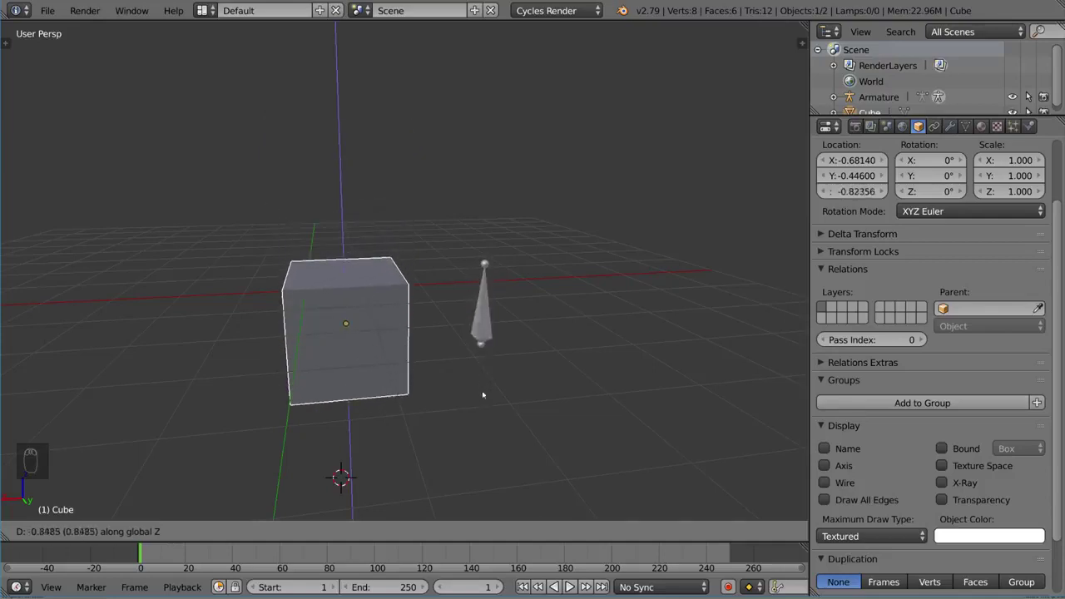
pyautogui.rightClick(462, 332)
# Step: Try moving the cube along the global X axis, first far into negative and again into positive values
pyautogui.press('g')
pyautogui.press('x')
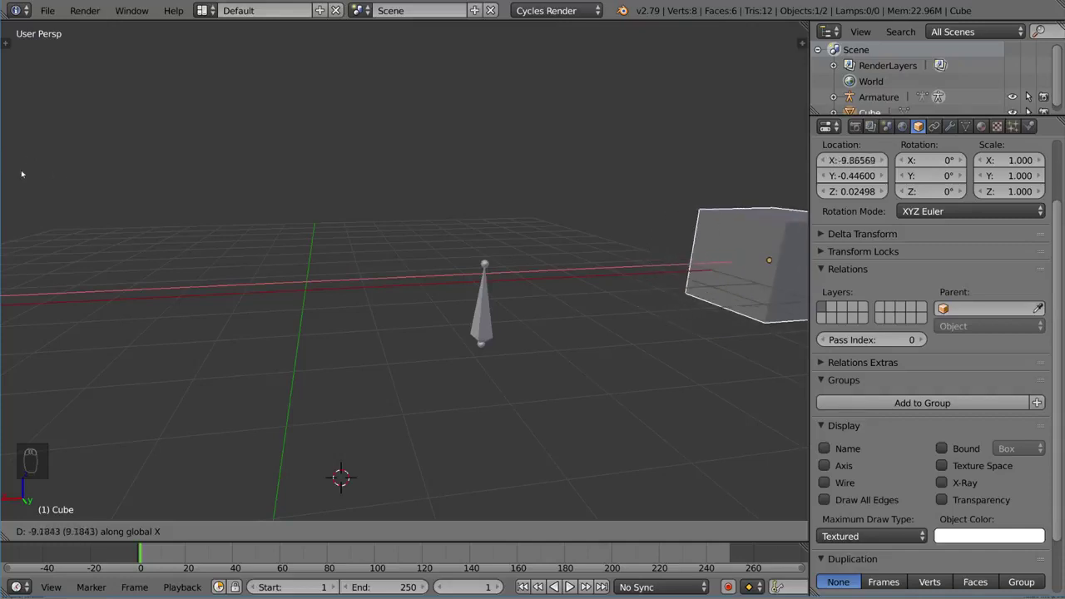
pyautogui.rightClick(781, 189)
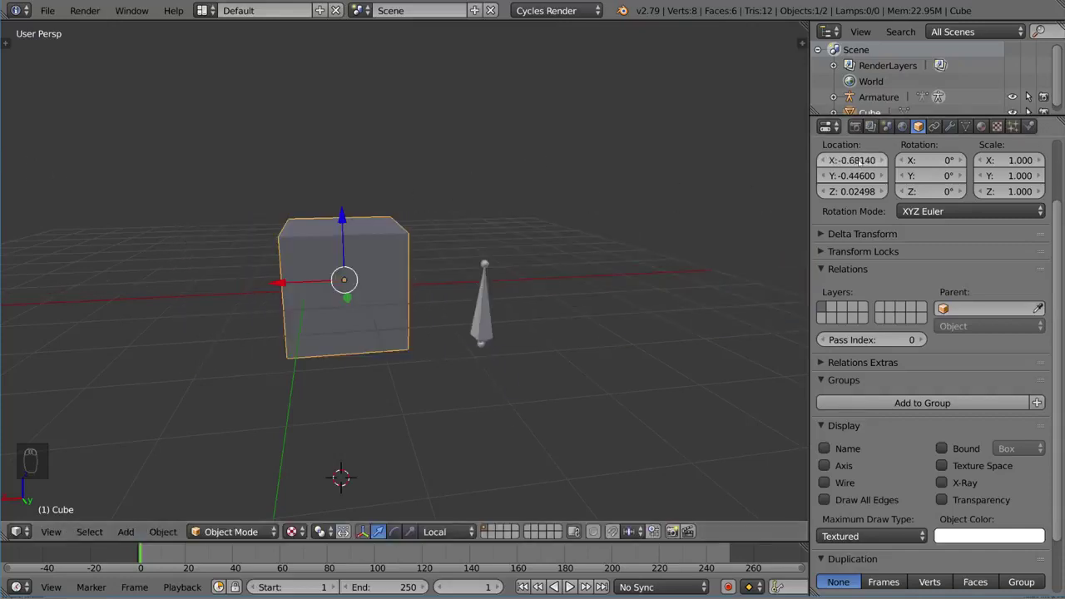
pyautogui.press('g')
pyautogui.press('x')
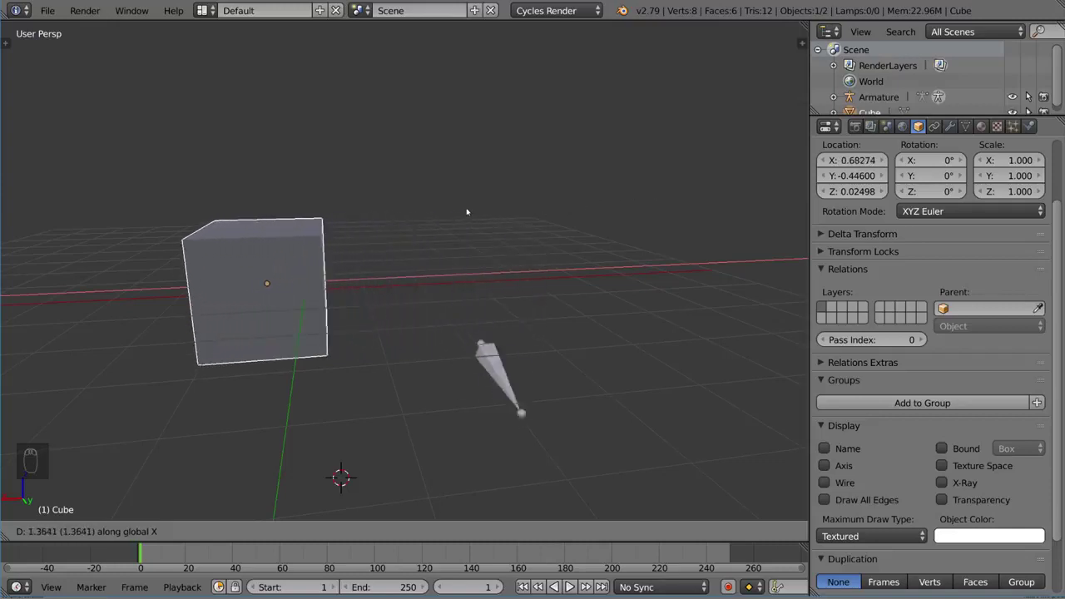
pyautogui.rightClick(491, 228)
# Step: Try moving the cube along the global Y axis twice to test the bone's rotation from different views
pyautogui.press('g')
pyautogui.press('y')
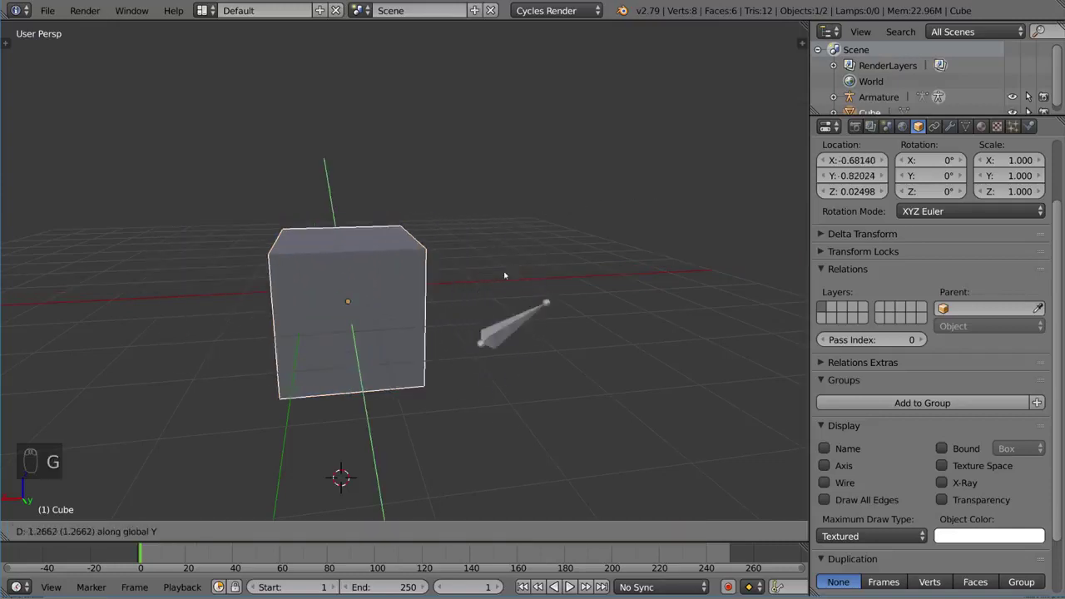
pyautogui.rightClick(493, 253)
pyautogui.moveTo(492, 253); pyautogui.dragTo(559, 289, button='middle')
pyautogui.press('g')
pyautogui.press('y')
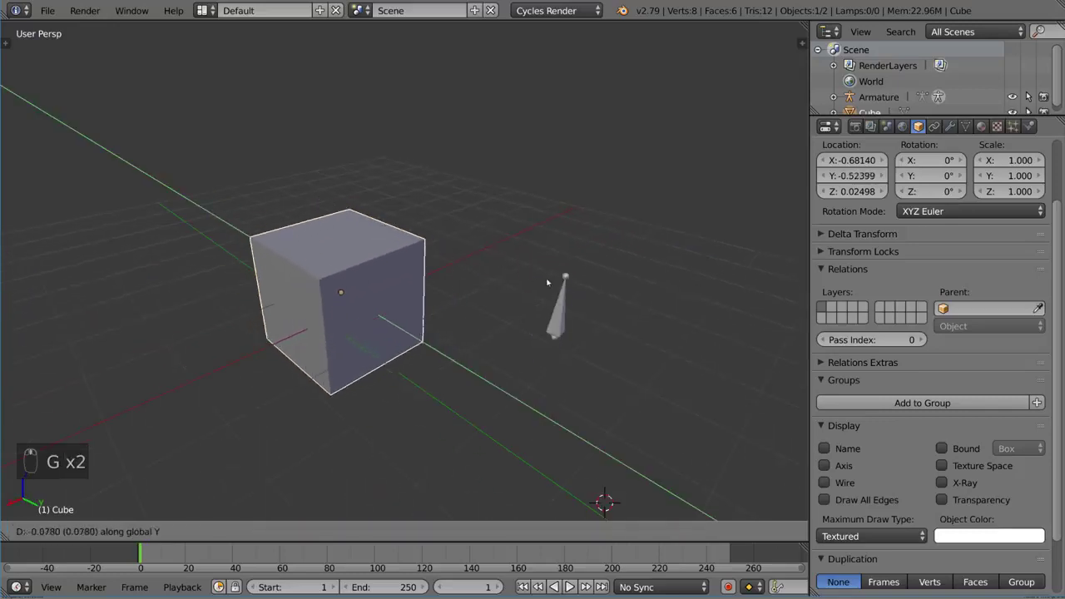
pyautogui.rightClick(549, 282)
# Step: Try free moves of the cube from different view angles to test the bone's rotation
pyautogui.press('g')
pyautogui.rightClick(511, 358)
pyautogui.moveTo(506, 330); pyautogui.dragTo(461, 354, button='middle')
pyautogui.press('g')
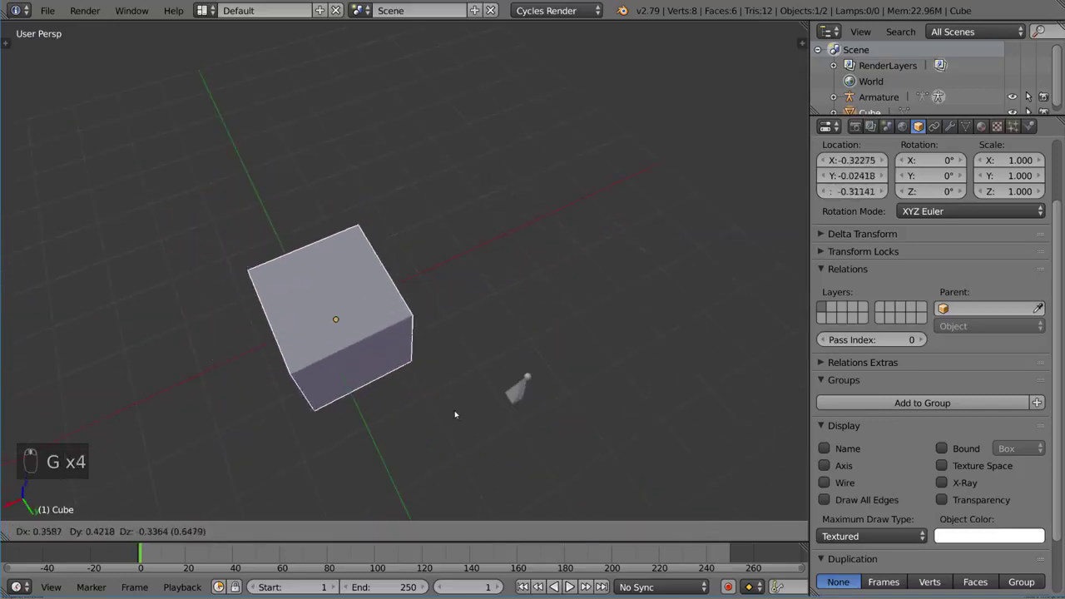
pyautogui.rightClick(453, 429)
pyautogui.moveTo(453, 430); pyautogui.dragTo(539, 301, button='middle')
# Step: Enable Extrapolate on the bone's Transformation constraint and try two free moves of the cube to test it
pyautogui.rightClick(526, 315)
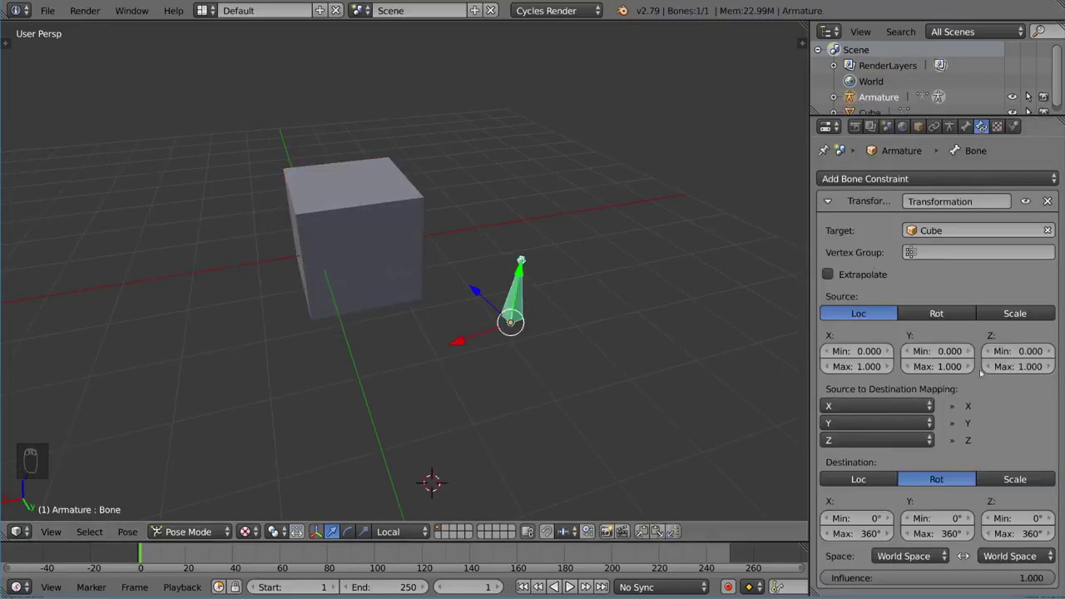
pyautogui.click(828, 275)
pyautogui.rightClick(399, 261)
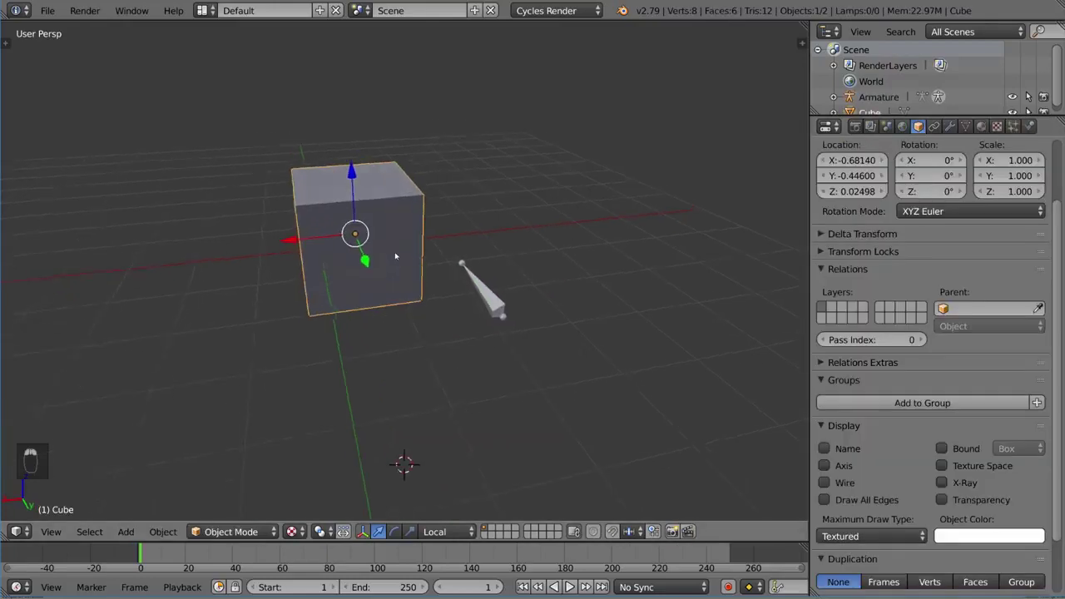
pyautogui.press('g')
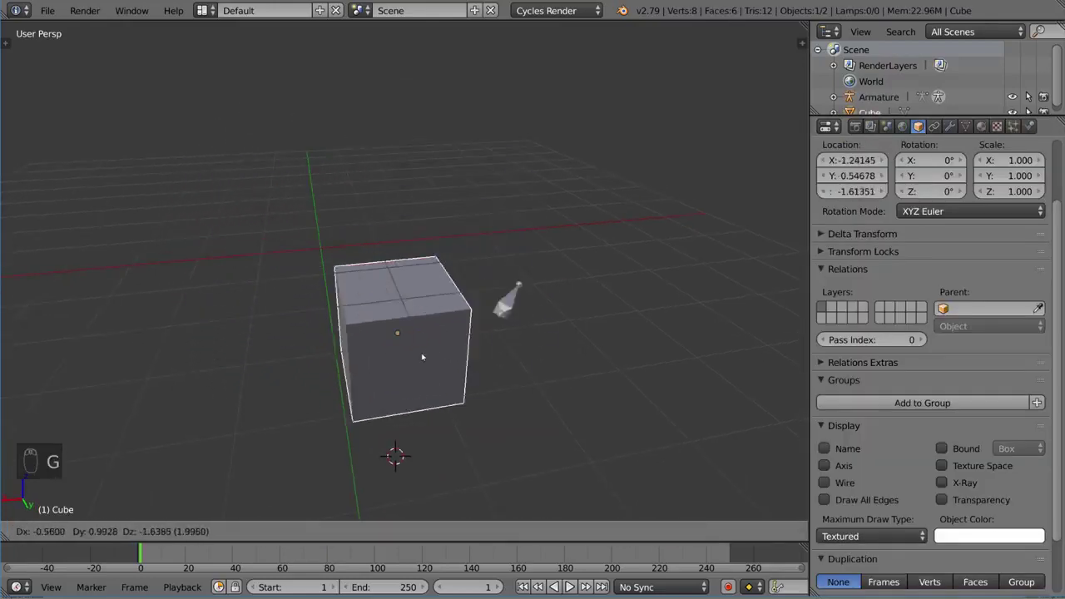
pyautogui.click(402, 248)
pyautogui.press('g')
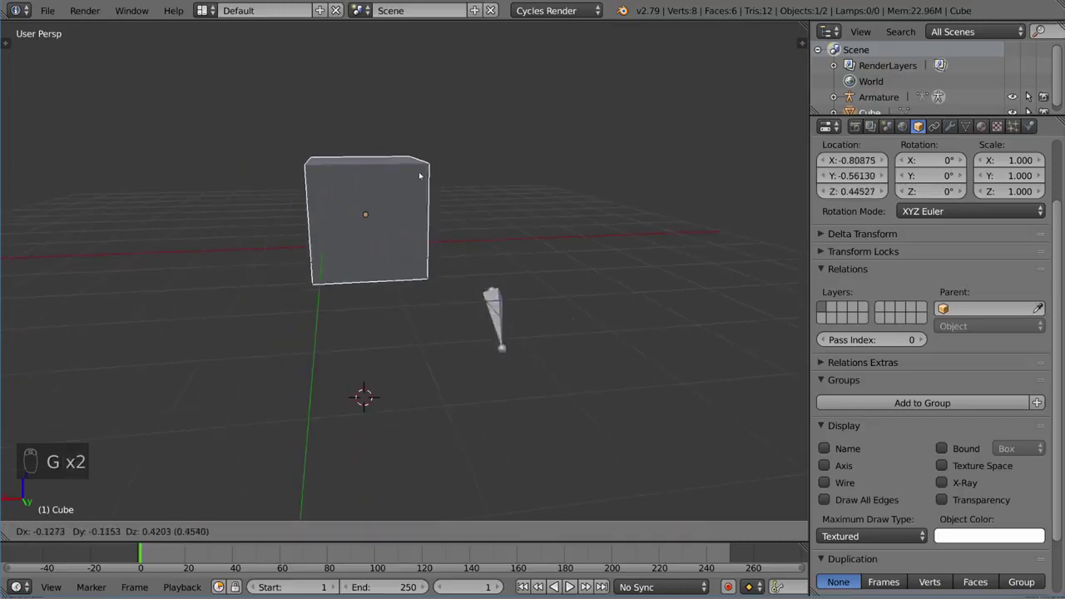
pyautogui.click(421, 203)
# Step: Clear the cube's location and try moving it far up and down along the global Z axis
pyautogui.hotkey('alt', 'g')
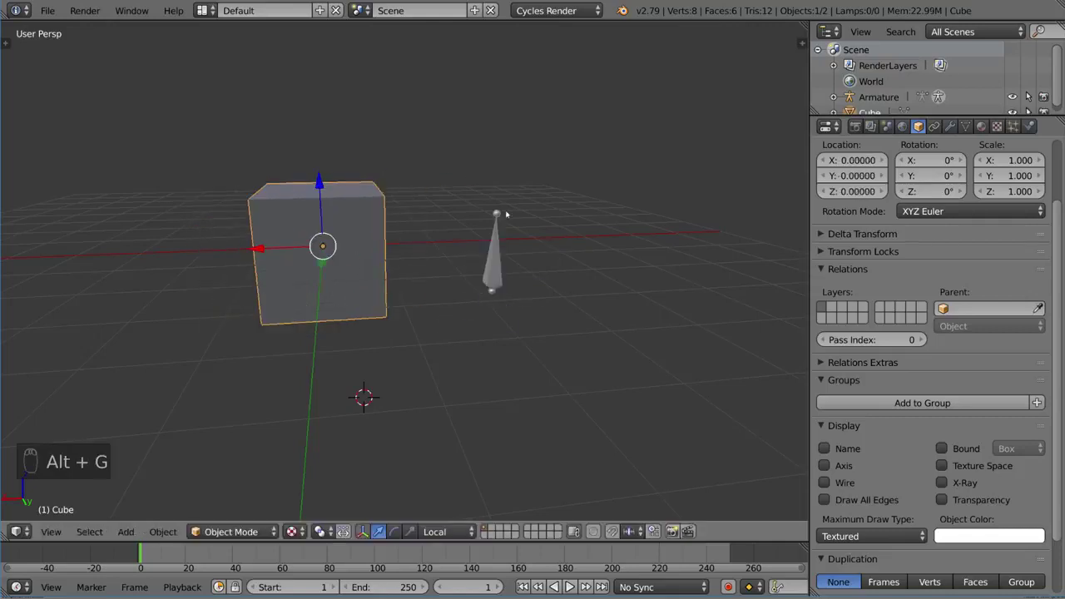
pyautogui.moveTo(430, 278); pyautogui.dragTo(454, 265, button='middle')
pyautogui.press('g')
pyautogui.press('z')
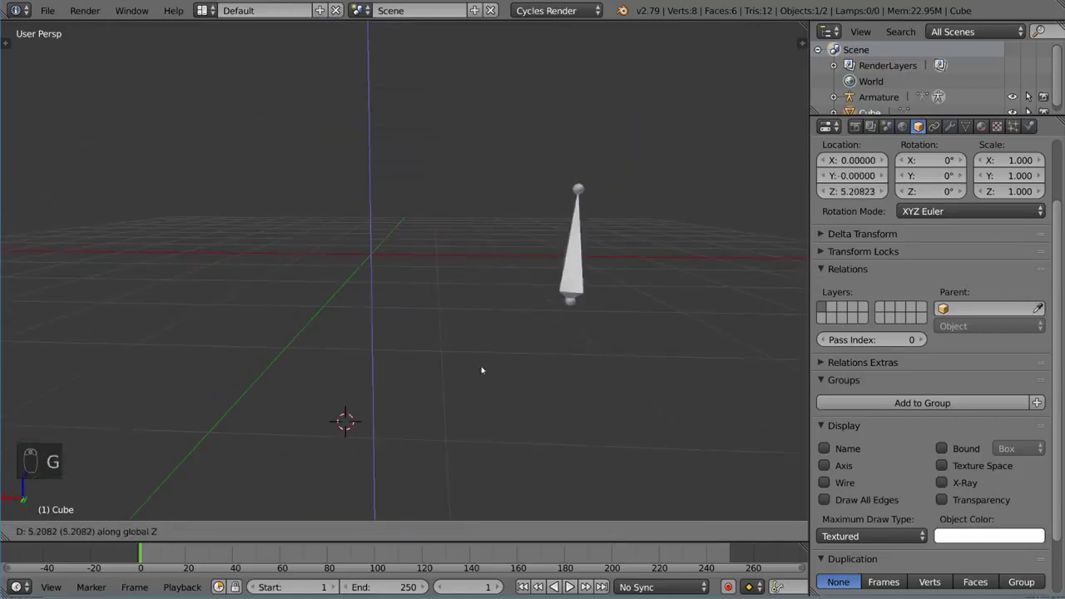
pyautogui.rightClick(474, 128)
pyautogui.press('g')
pyautogui.press('z')
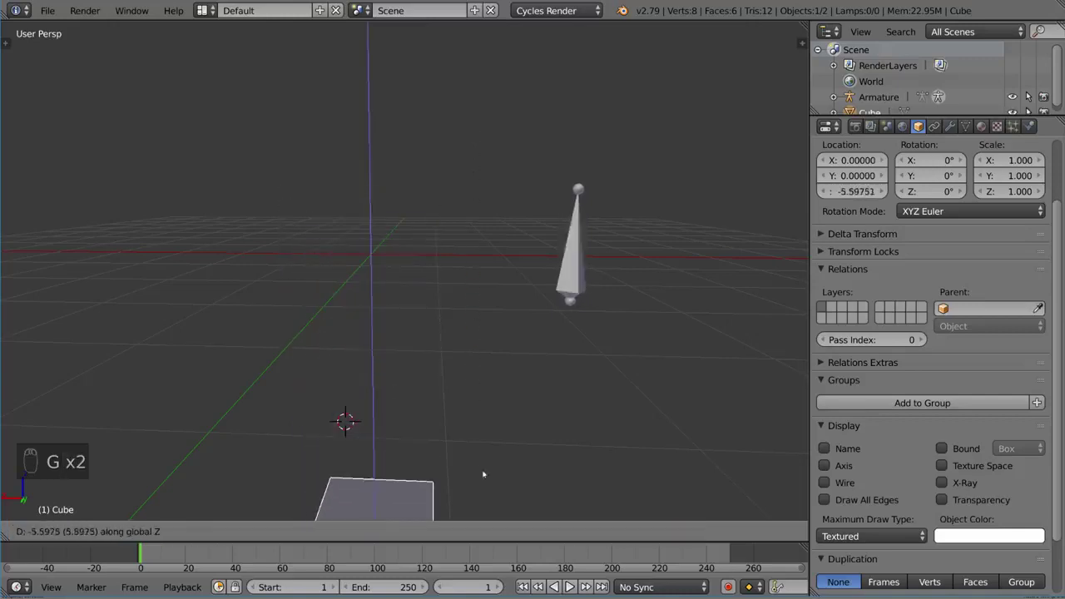
pyautogui.rightClick(468, 266)
# Step: Set the bone constraint's destination rotation maximum to 1° on the X, Y and Z axes
pyautogui.rightClick(597, 255)
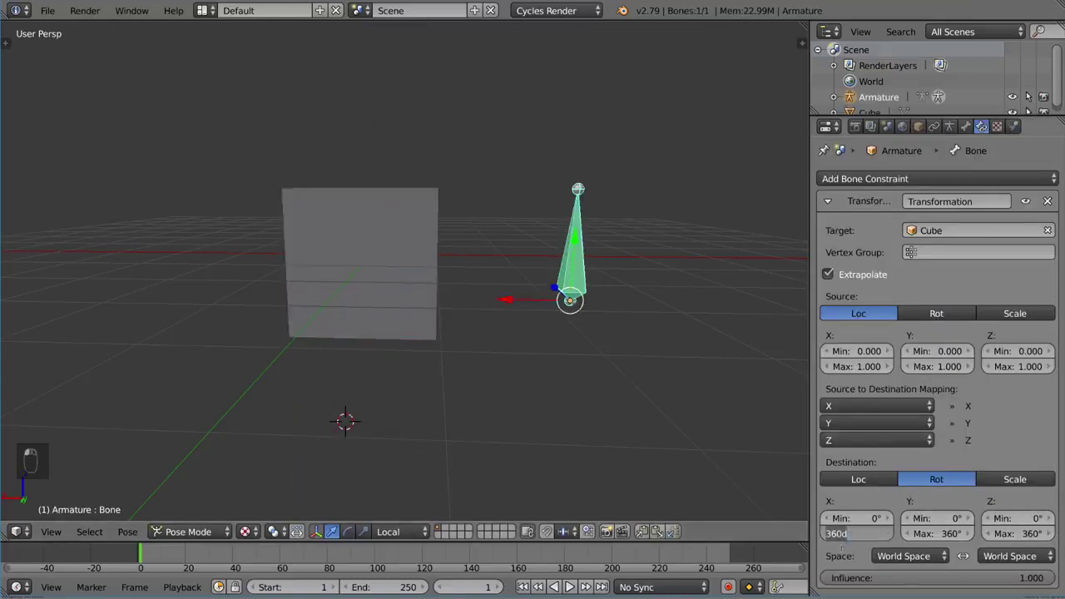
pyautogui.write('1')
pyautogui.press('Tab')
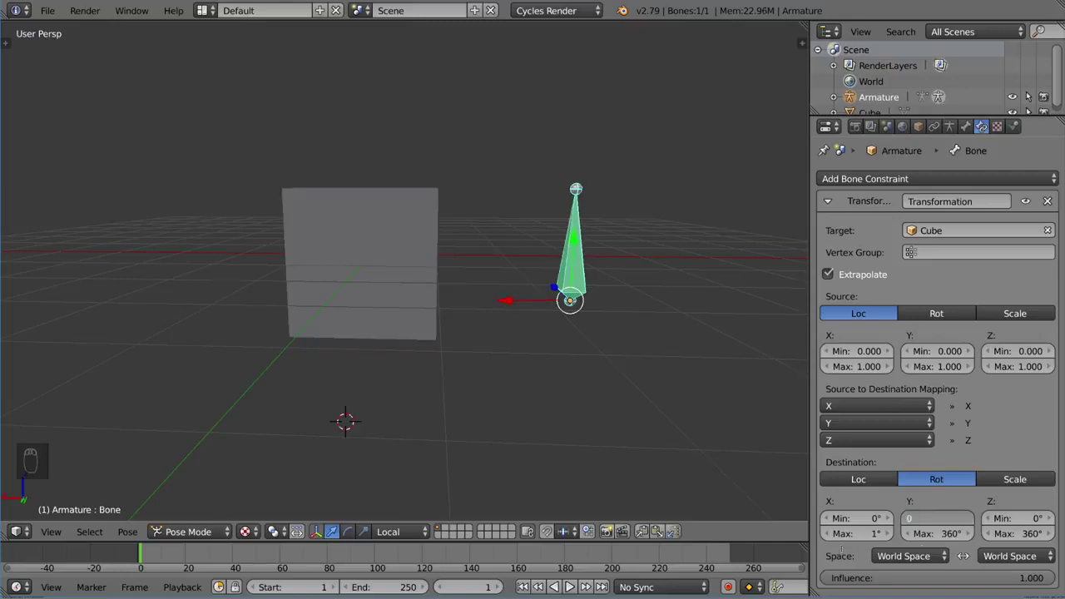
pyautogui.write('1')
pyautogui.press('Tab')
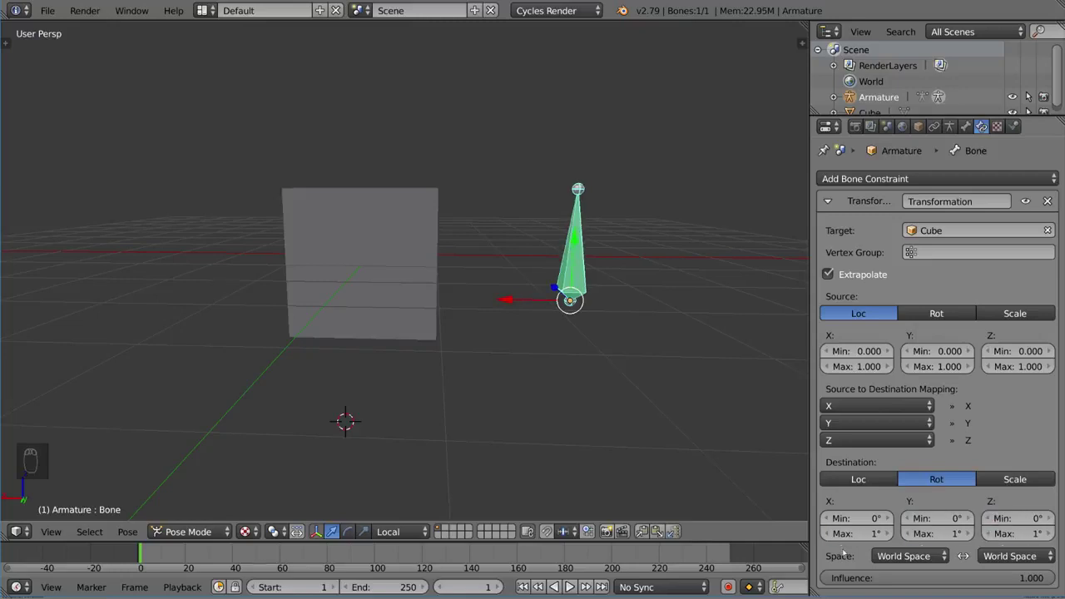
# Step: Try a free move of the cube to test the bone with the 1° destination maximum
pyautogui.rightClick(362, 295)
pyautogui.press('g')
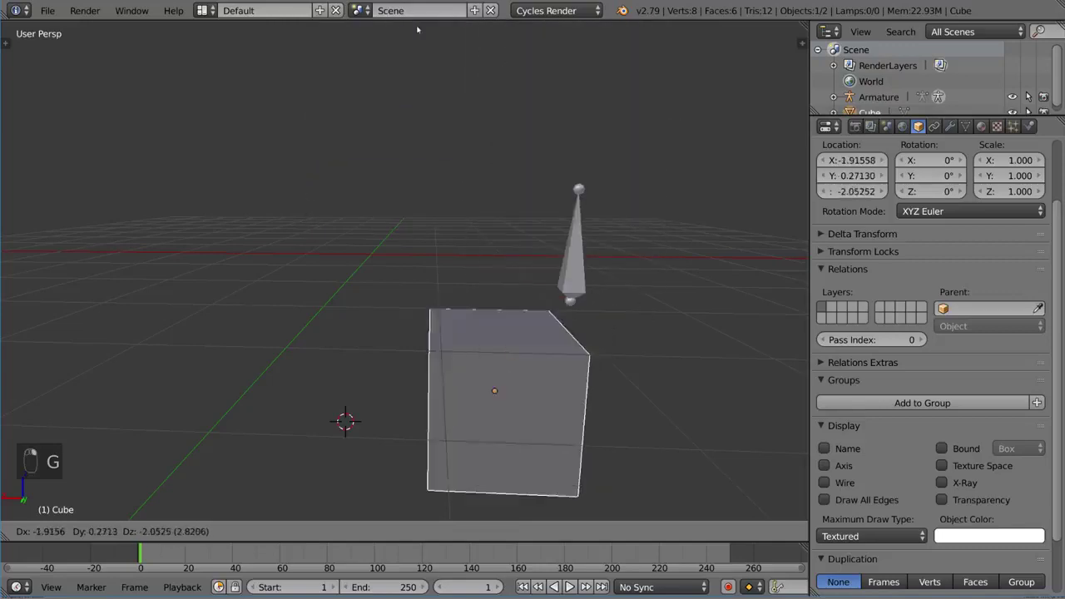
pyautogui.rightClick(364, 130)
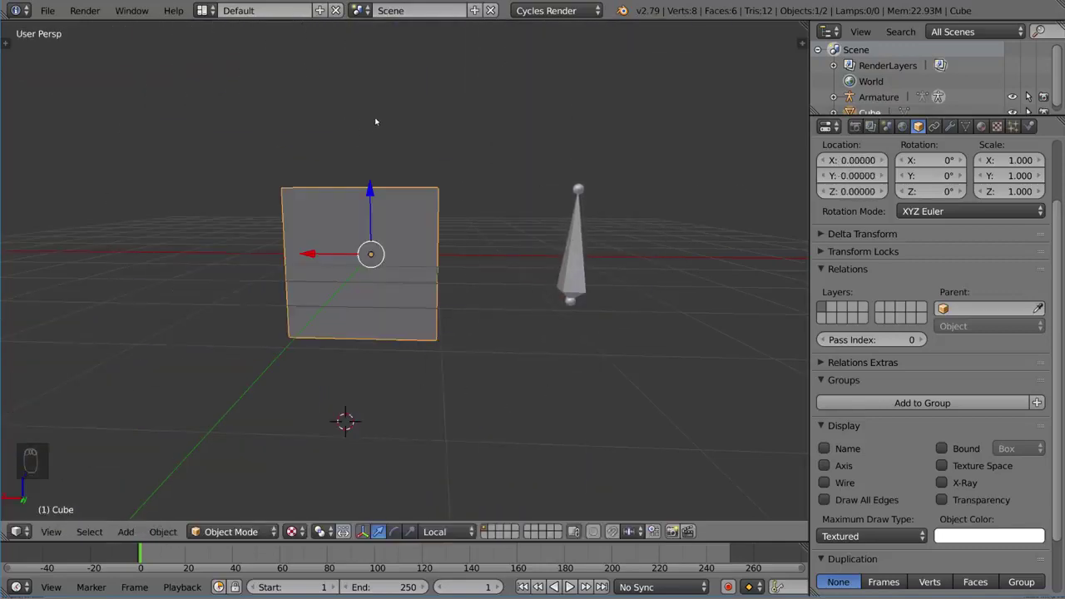
# Step: Set the bone constraint's destination rotation maximum back to 360° on the X, Y and Z axes
pyautogui.rightClick(588, 272)
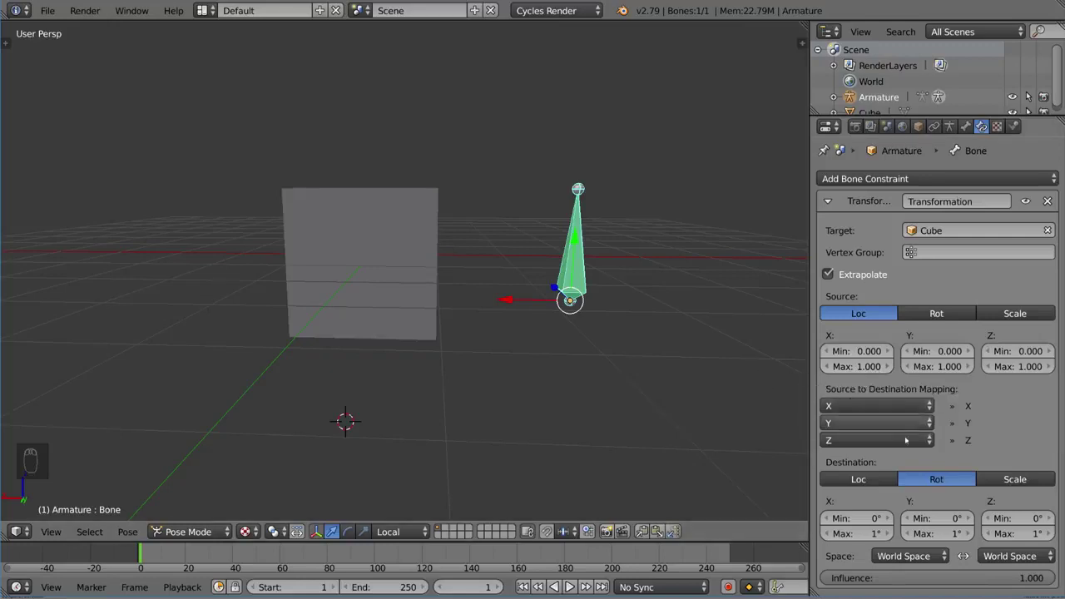
pyautogui.moveTo(1006, 581); pyautogui.dragTo(980, 580)
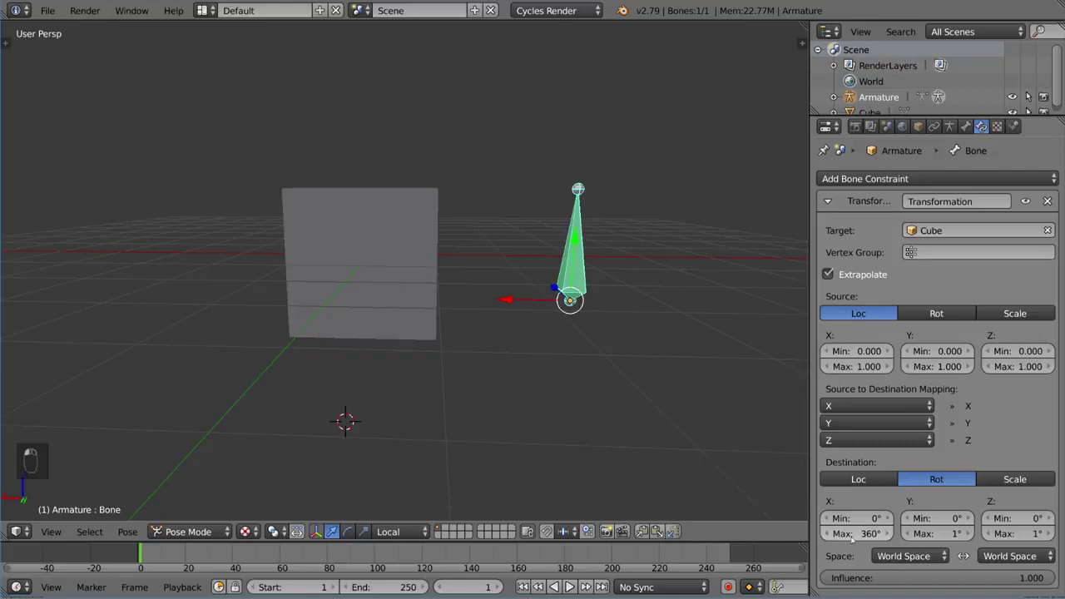
pyautogui.hotkey('ctrl', 'c')
pyautogui.hotkey('ctrl', 'v')
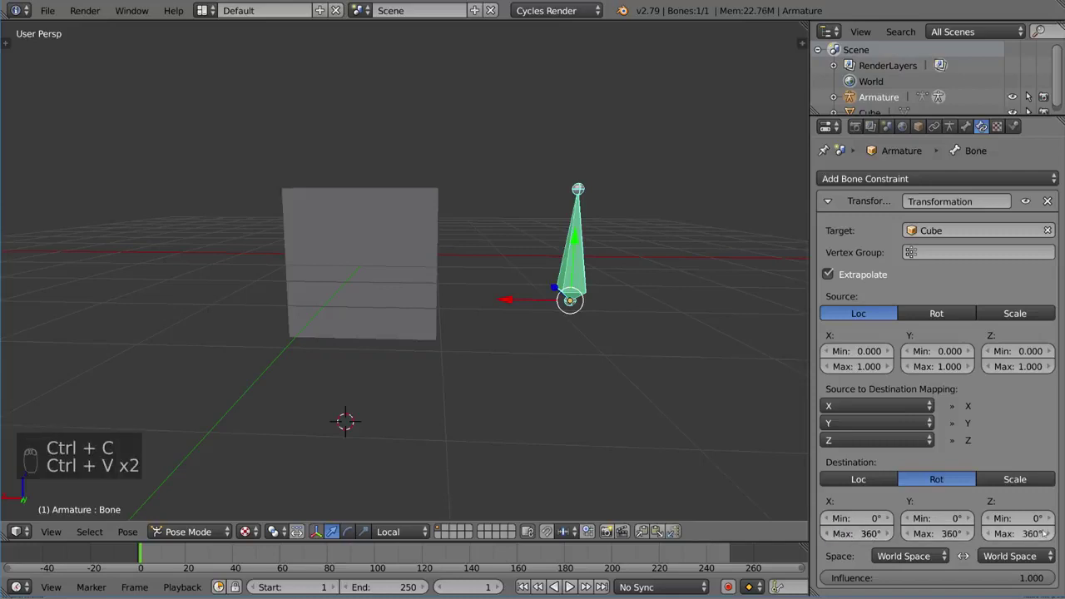
# Step: Try moving the cube along the global Z axis and then freely to test the 360° destination maximum
pyautogui.rightClick(333, 305)
pyautogui.press('g')
pyautogui.press('z')
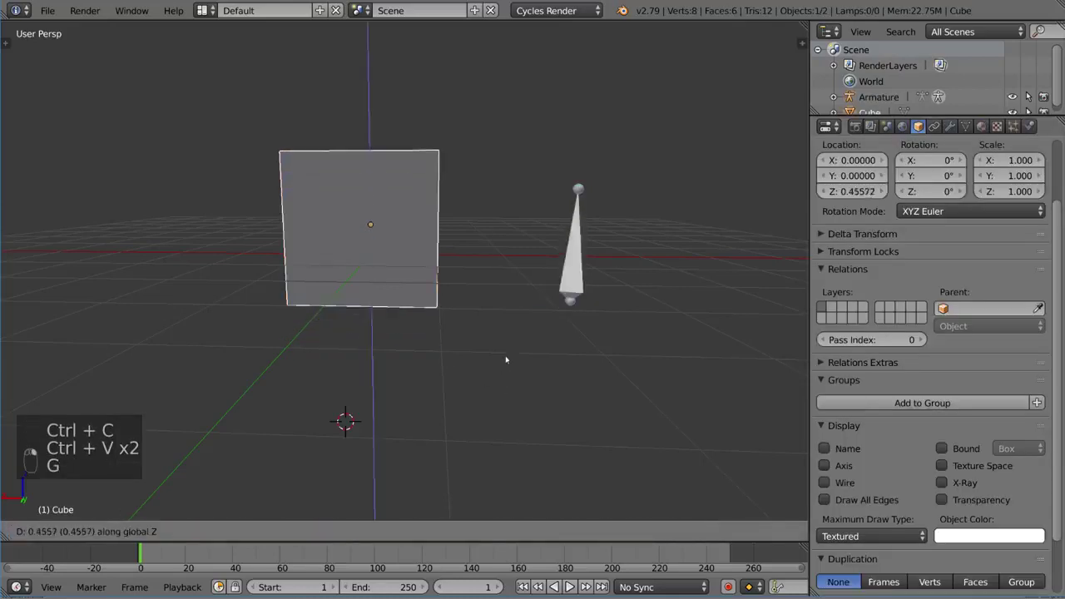
pyautogui.rightClick(542, 136)
pyautogui.press('g')
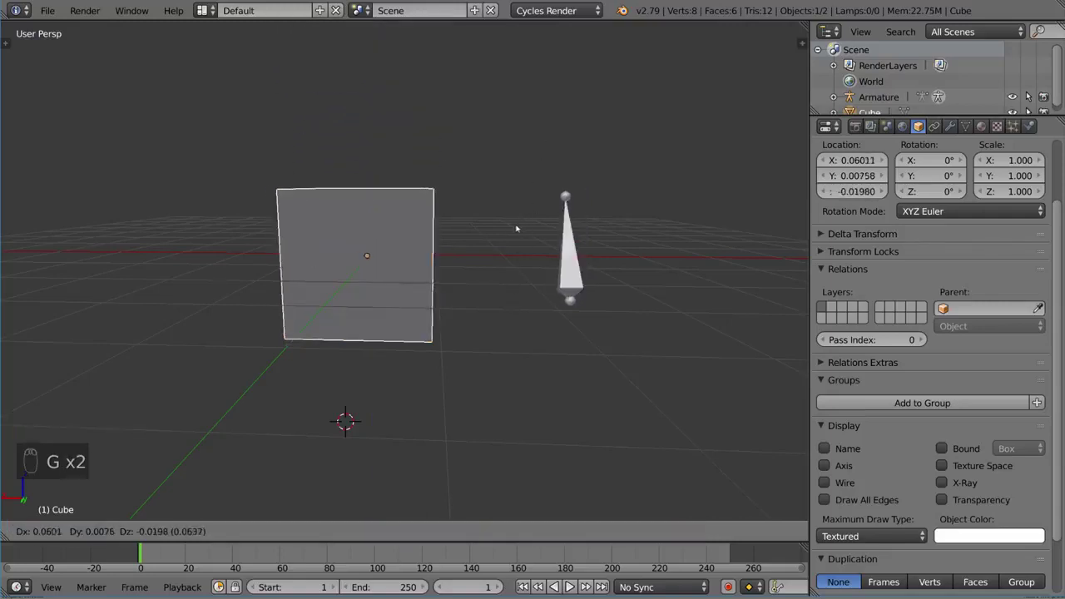
pyautogui.rightClick(445, 230)
# Step: Return the bone constraint's destination rotation maximum to 1° on the X, Y and Z axes
pyautogui.rightClick(576, 266)
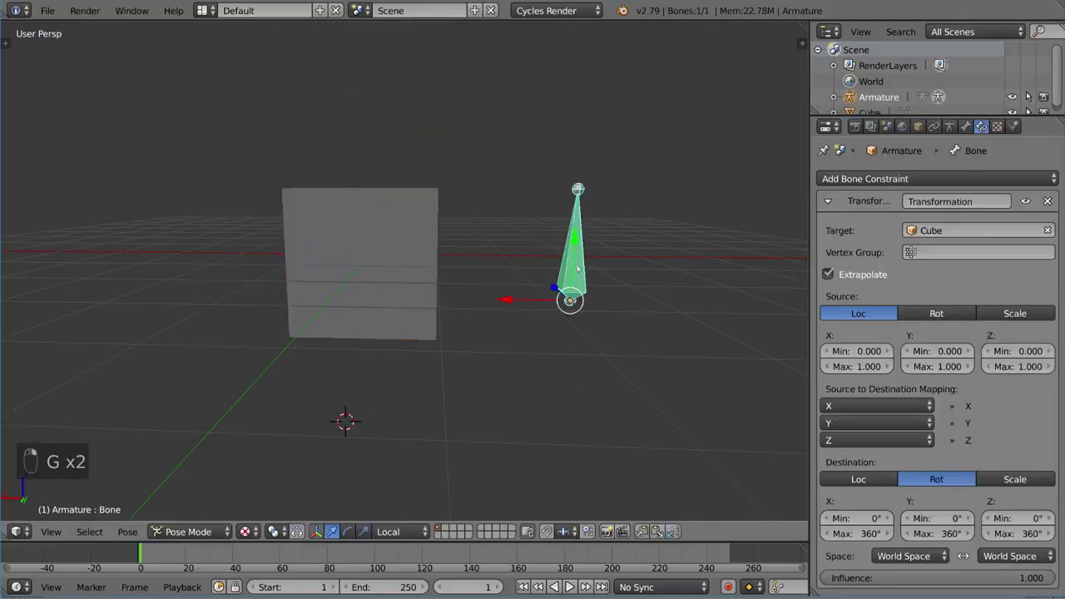
pyautogui.write('1')
pyautogui.press('Tab')
pyautogui.write('1')
pyautogui.press('Tab')
pyautogui.write('1')
pyautogui.press('Tab')
pyautogui.press('Tab')
pyautogui.press('Tab')
pyautogui.write('1')
pyautogui.press('Return')
# Step: Try another free move of the cube to compare the bone's response with the restored 1° maximum
pyautogui.rightClick(355, 300)
pyautogui.press('g')
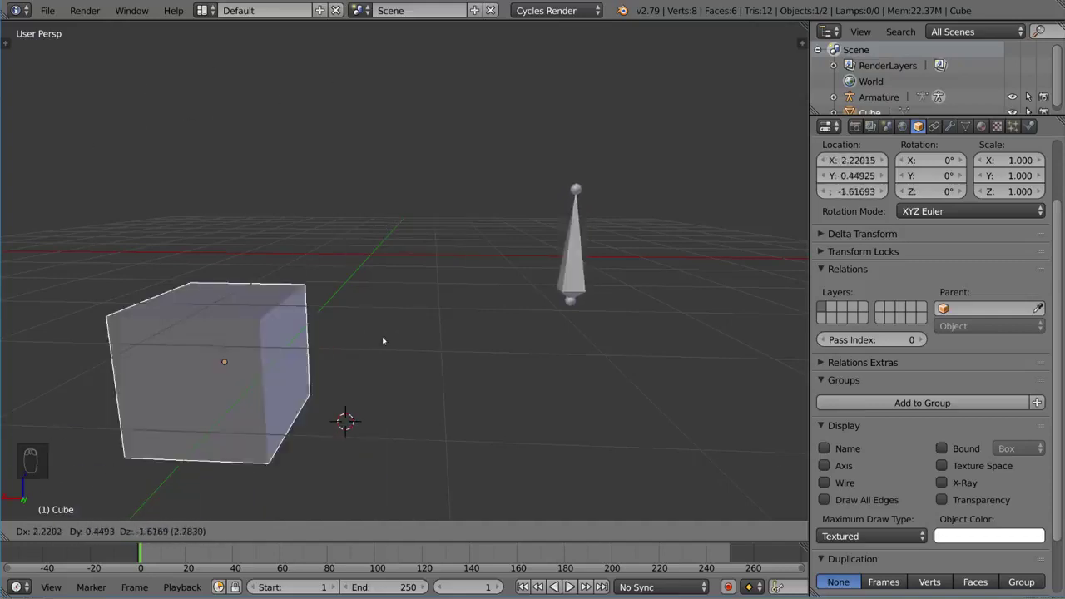
pyautogui.click(649, 325)
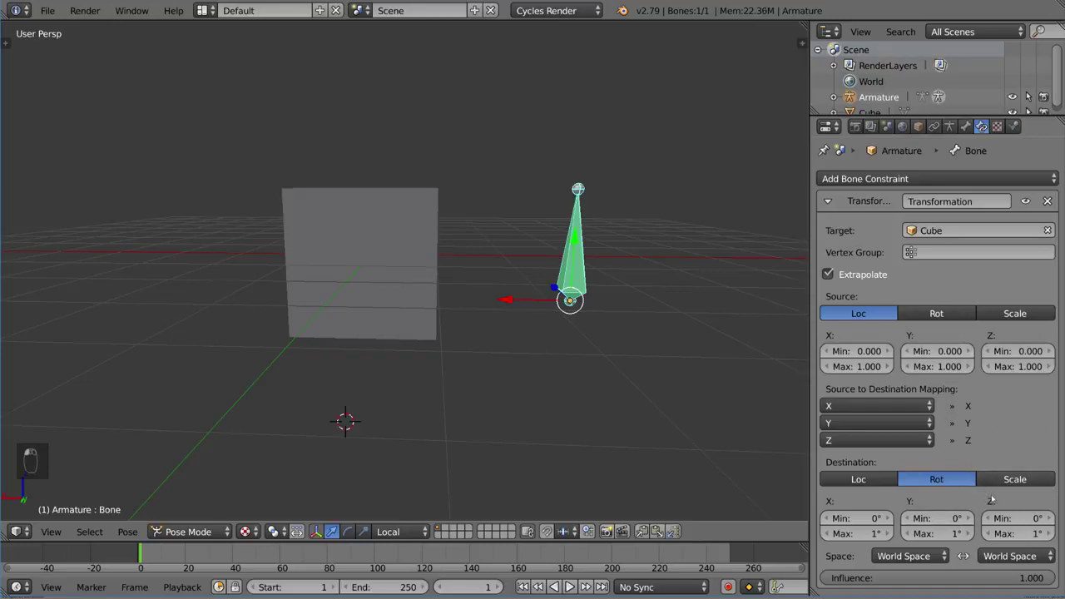
# Step: Switch the constraint's source to rotation and set its maximum to 360° on the X, Y and Z axes
pyautogui.click(957, 312)
pyautogui.rightClick(409, 280)
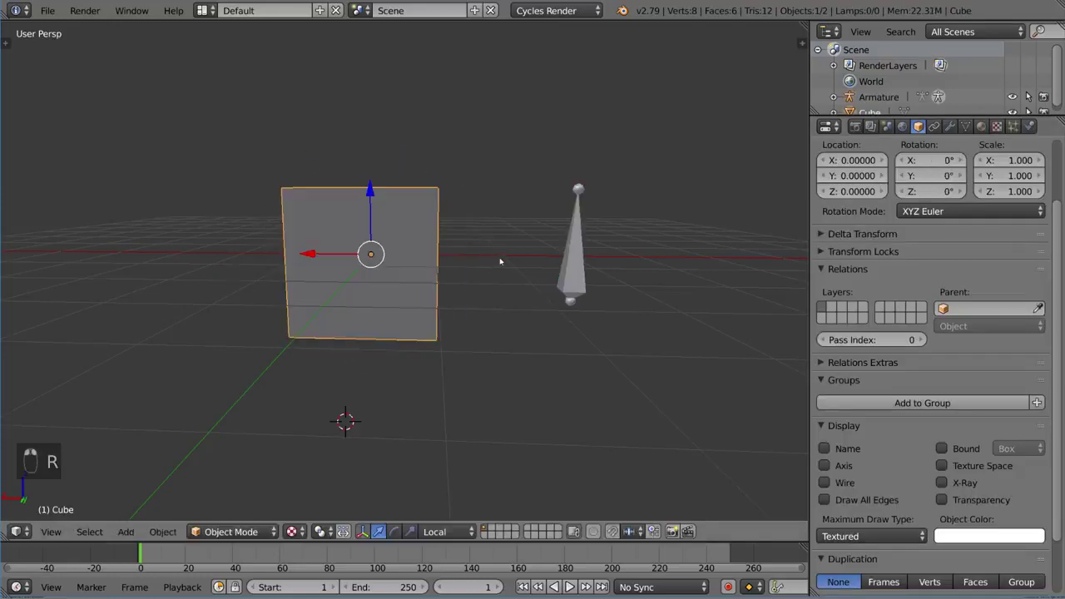
pyautogui.rightClick(577, 266)
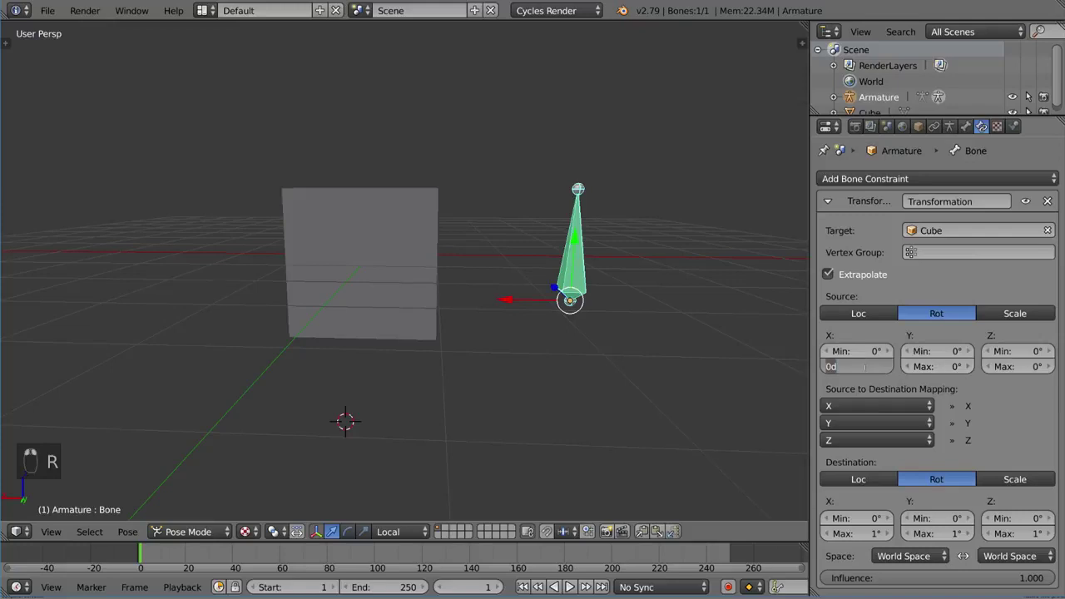
pyautogui.press('Tab')
pyautogui.write('360')
pyautogui.press('Tab')
pyautogui.write('3')
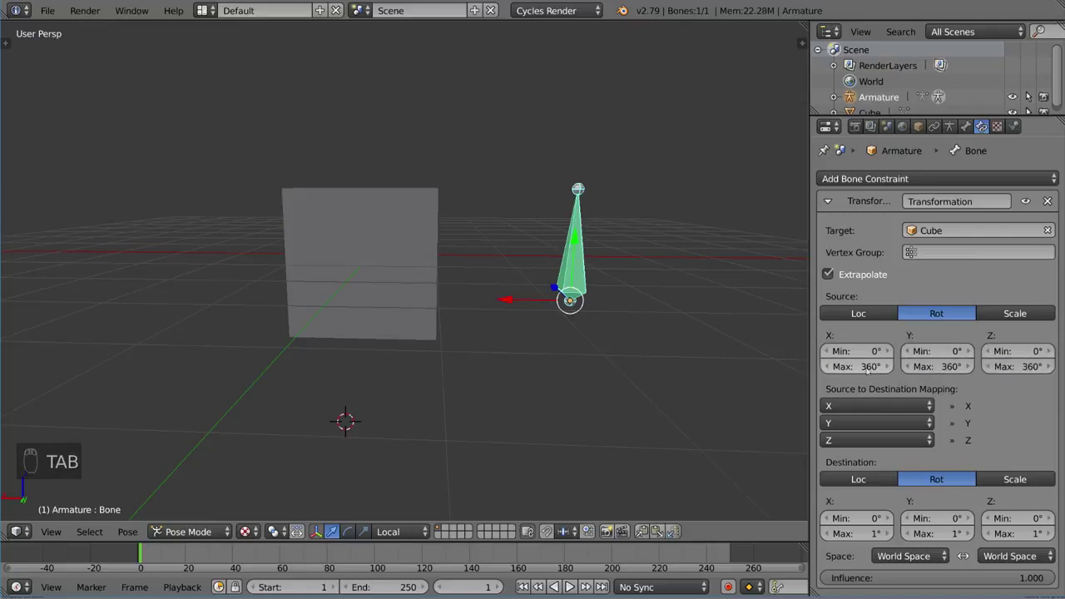
# Step: Copy the 360° source maximum to the destination rotation maximum on the X, Y and Z axes
pyautogui.hotkey('ctrl', 'c')
pyautogui.hotkey('ctrl', 'v')
pyautogui.hotkey('ctrl', 'v')
pyautogui.hotkey('ctrl', 'v')
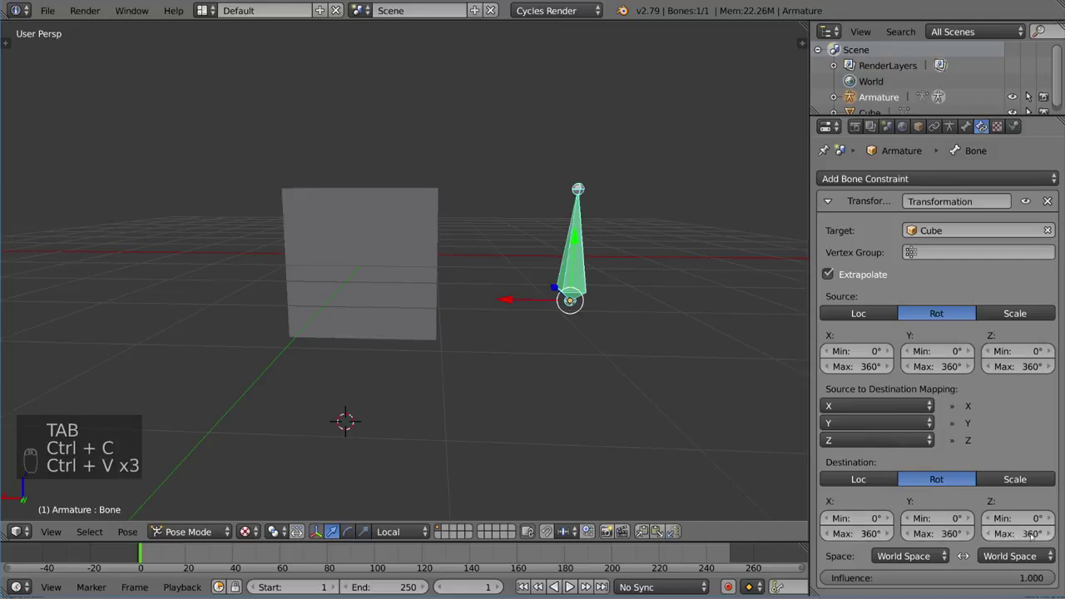
# Step: Try several trackball rotations of the cube to test how its rotation drives the bone's rotation
pyautogui.rightClick(428, 328)
pyautogui.press('r')
pyautogui.press('r')
pyautogui.rightClick(447, 352)
pyautogui.press('r')
pyautogui.press('r')
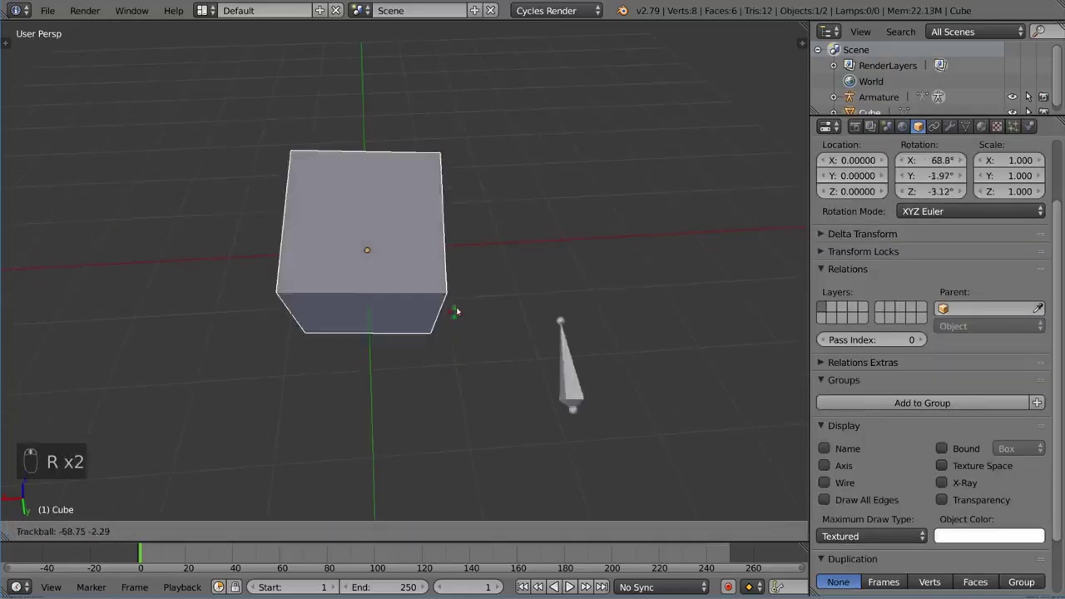
pyautogui.rightClick(427, 305)
pyautogui.press('r')
pyautogui.press('r')
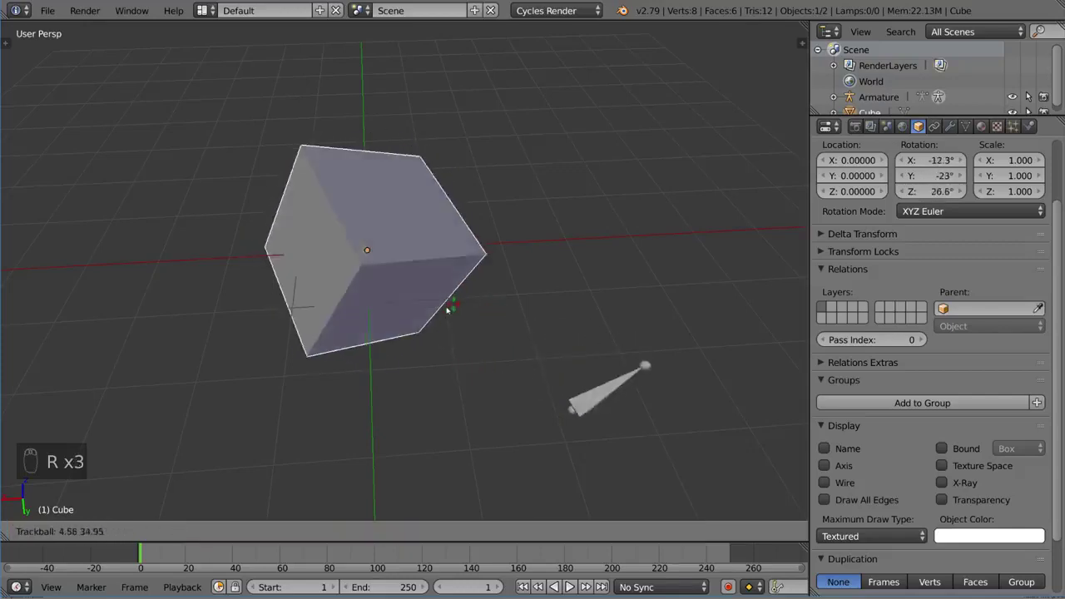
pyautogui.rightClick(445, 319)
pyautogui.moveTo(446, 329); pyautogui.dragTo(470, 286, button='middle')
# Step: Switch the constraint's destination to scale and set its minimum and maximum to 1 on the X, Y and Z axes
pyautogui.rightClick(574, 253)
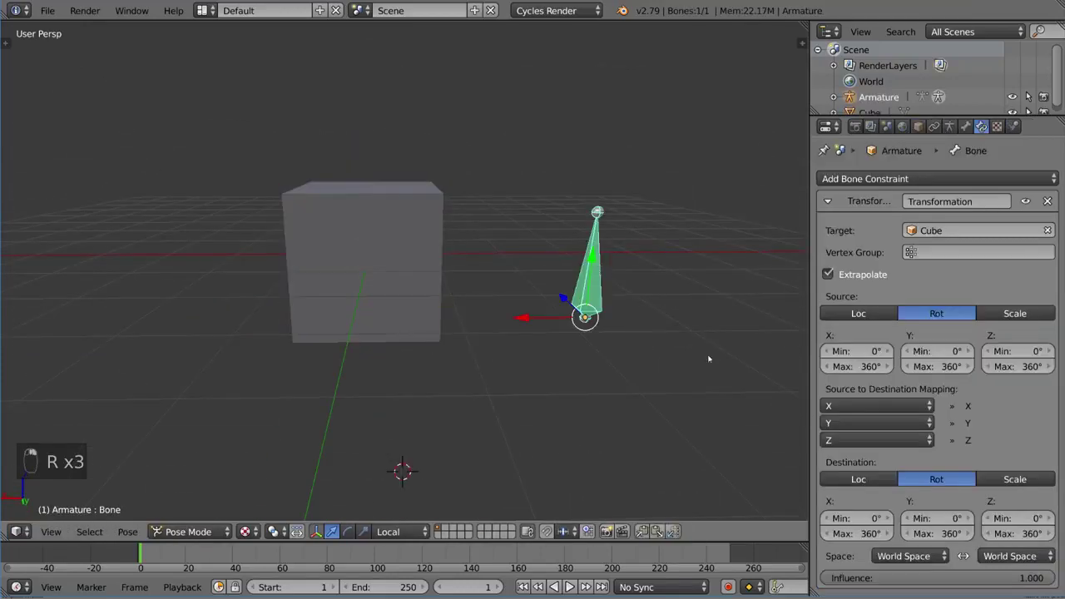
pyautogui.click(1015, 480)
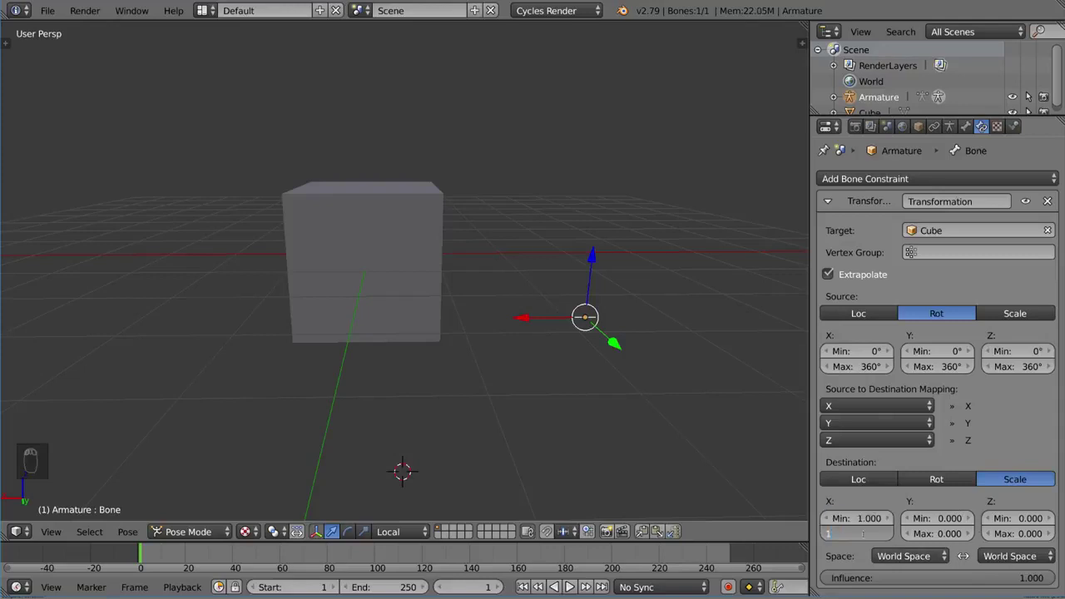
pyautogui.write('1')
pyautogui.press('Tab')
pyautogui.write('1')
pyautogui.press('Tab')
pyautogui.write('1')
# Step: Set the constraint's destination scale maximum to 10 on the X, Y and Z axes
pyautogui.press('Tab')
pyautogui.write('1')
pyautogui.hotkey('shift', 'Tab')
pyautogui.hotkey('shift', 'Tab')
pyautogui.hotkey('shift', 'Tab')
pyautogui.hotkey('shift', 'Tab')
pyautogui.write('10')
pyautogui.press('Tab')
pyautogui.write('10')
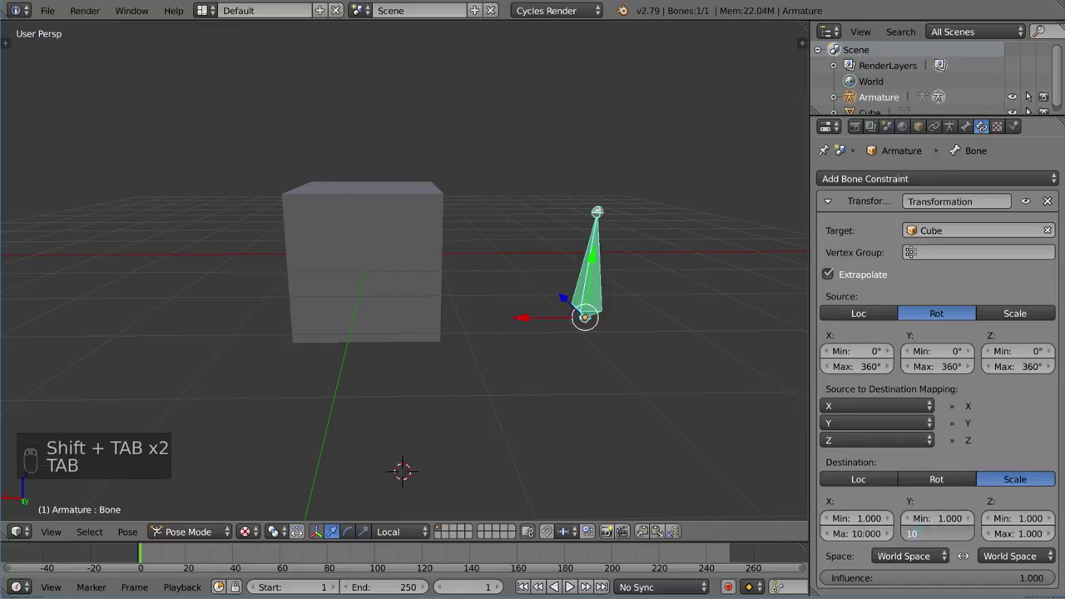
pyautogui.press('Tab')
pyautogui.write('1')
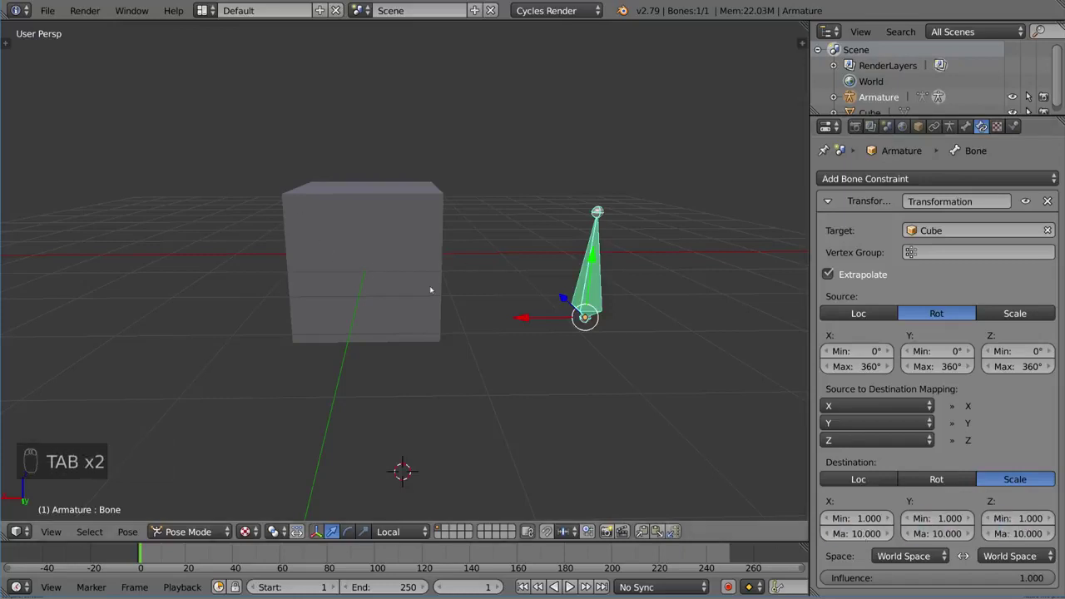
# Step: Try several trackball rotations of the cube to test how its rotation drives the bone's scale
pyautogui.rightClick(441, 280)
pyautogui.press('r')
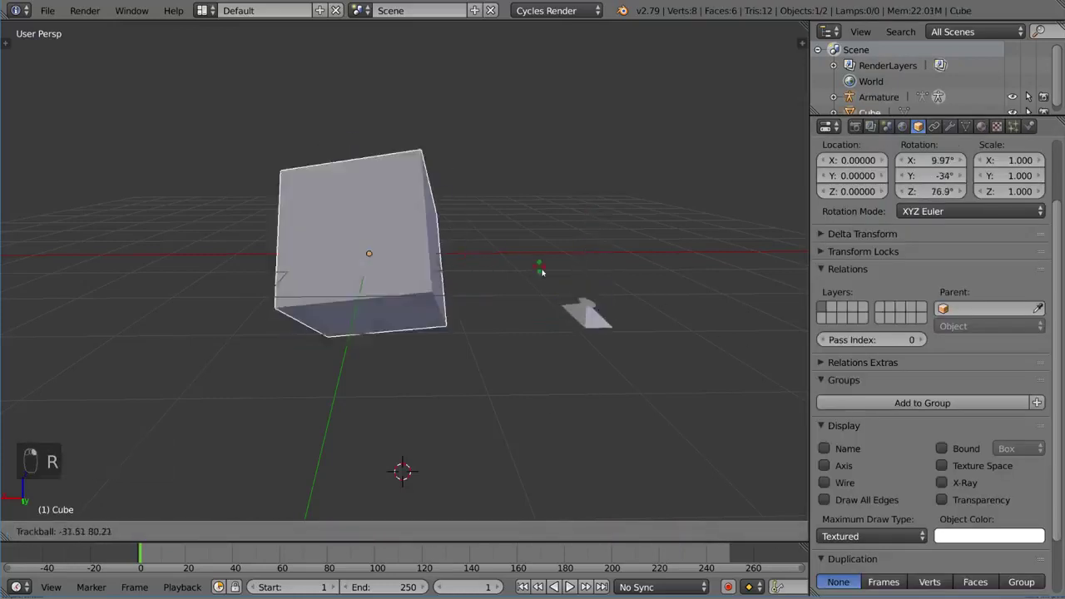
pyautogui.rightClick(511, 298)
pyautogui.moveTo(511, 298); pyautogui.dragTo(478, 295, button='middle')
pyautogui.press('r')
pyautogui.press('r')
pyautogui.rightClick(555, 255)
pyautogui.moveTo(526, 268); pyautogui.dragTo(522, 299, button='middle')
pyautogui.press('r')
pyautogui.press('r')
pyautogui.rightClick(441, 287)
pyautogui.press('r')
pyautogui.press('r')
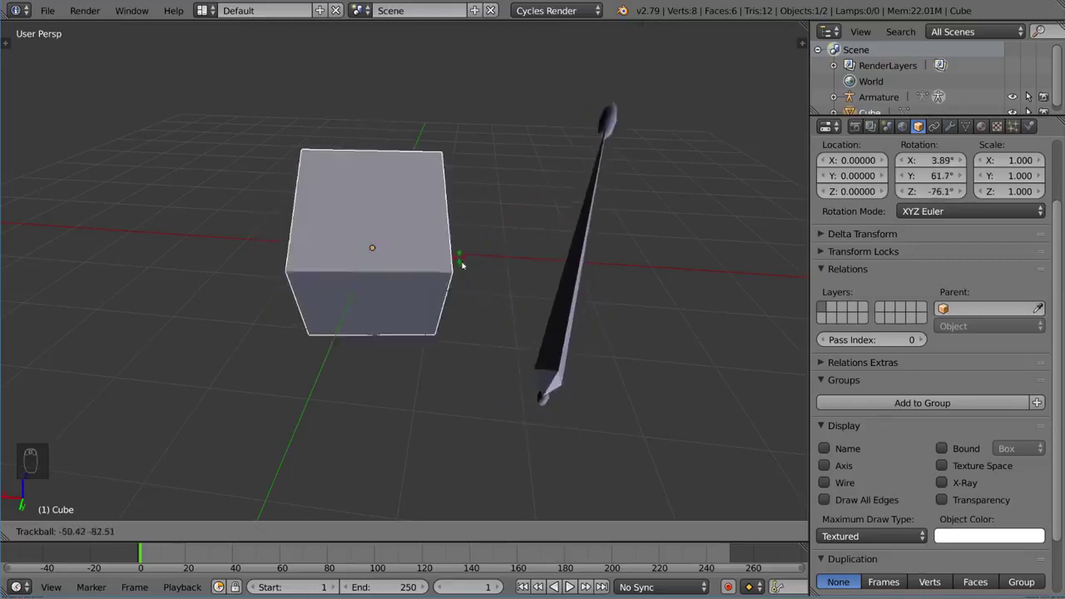
pyautogui.press('Escape')
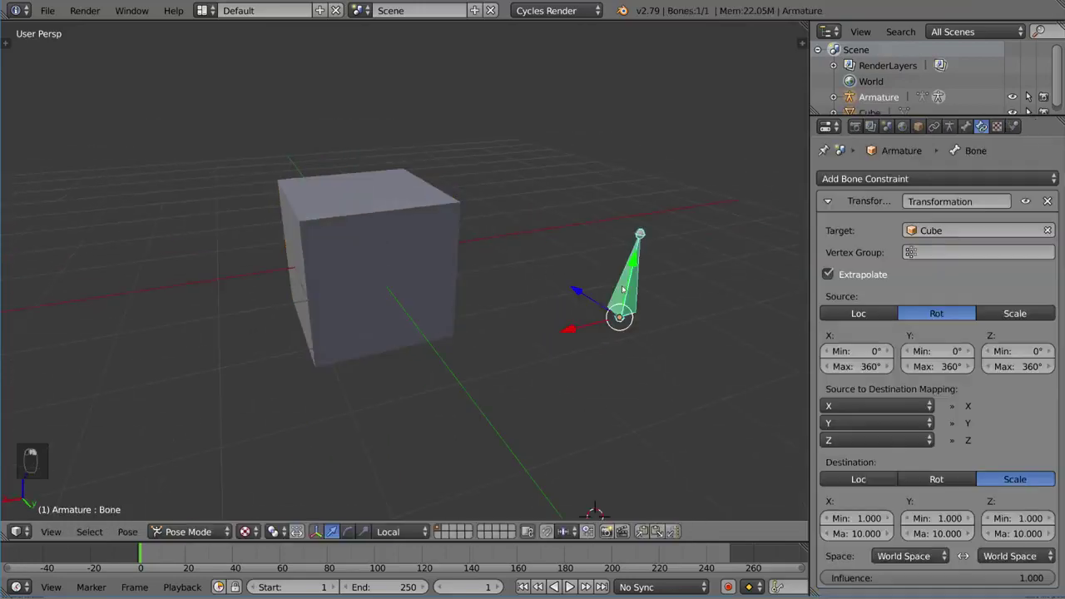
# Step: Add a Transformation object constraint to the cube
pyautogui.moveTo(623, 289); pyautogui.dragTo(565, 322, button='middle')
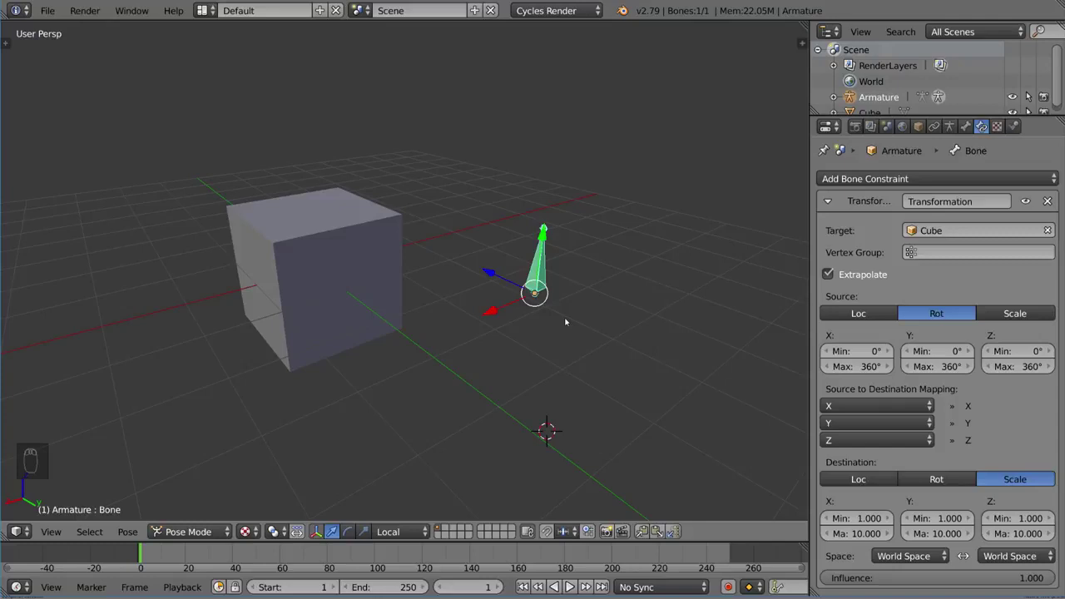
pyautogui.rightClick(307, 246)
pyautogui.click(934, 126)
pyautogui.click(941, 178)
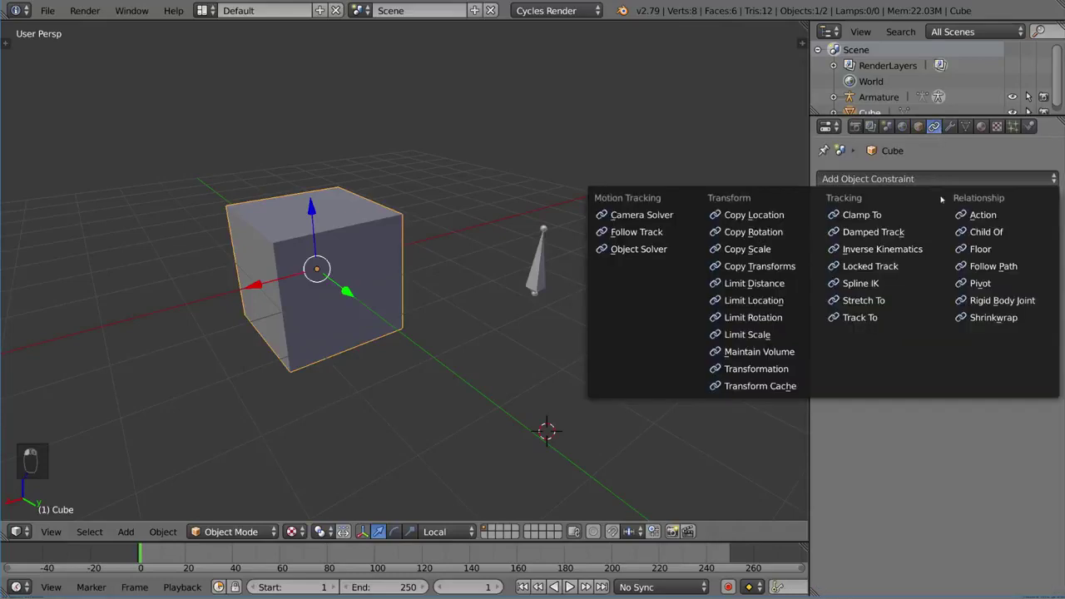
pyautogui.click(756, 371)
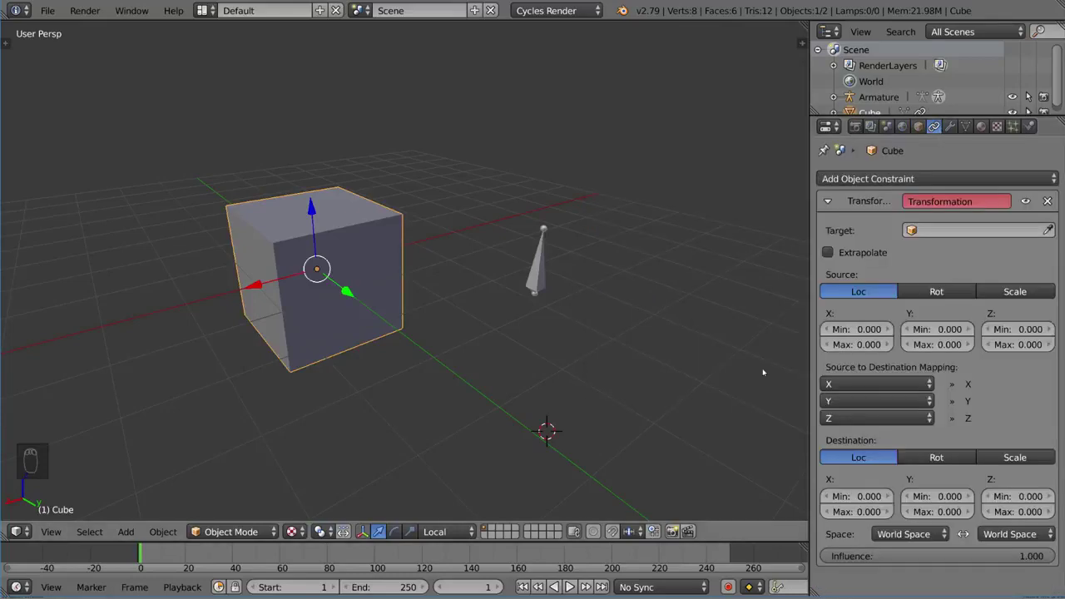
pyautogui.scroll(-5, 657, 288)
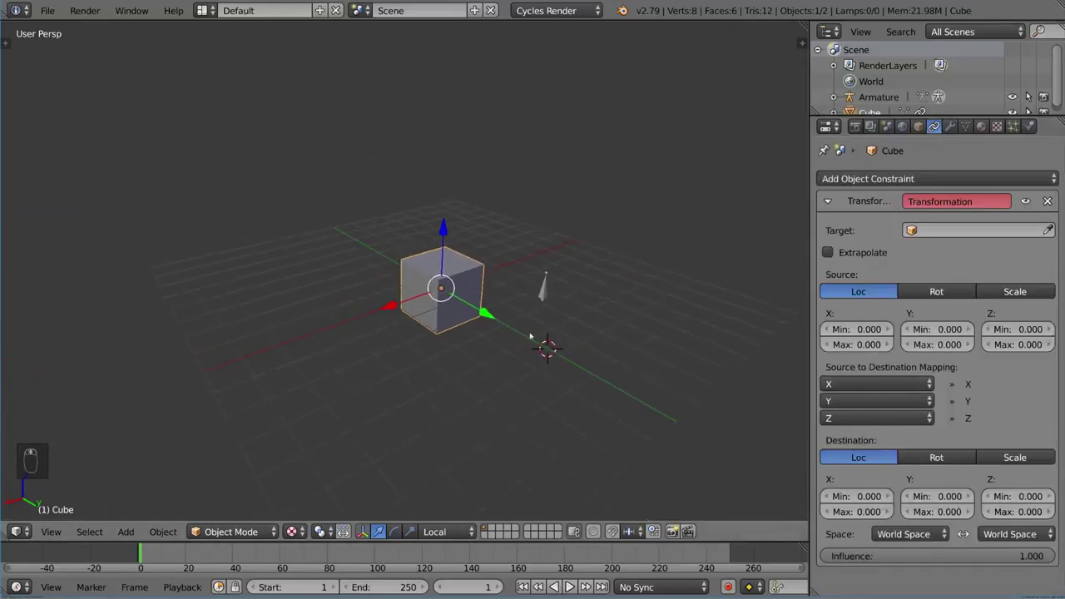
pyautogui.hotkey('shift', 'd')
pyautogui.rightClick(401, 317)
pyautogui.press('x')
pyautogui.click(475, 333)
# Step: Add an empty, clear its location and move it a short distance away from the cube, opposite the bone
pyautogui.hotkey('shift', 'a')
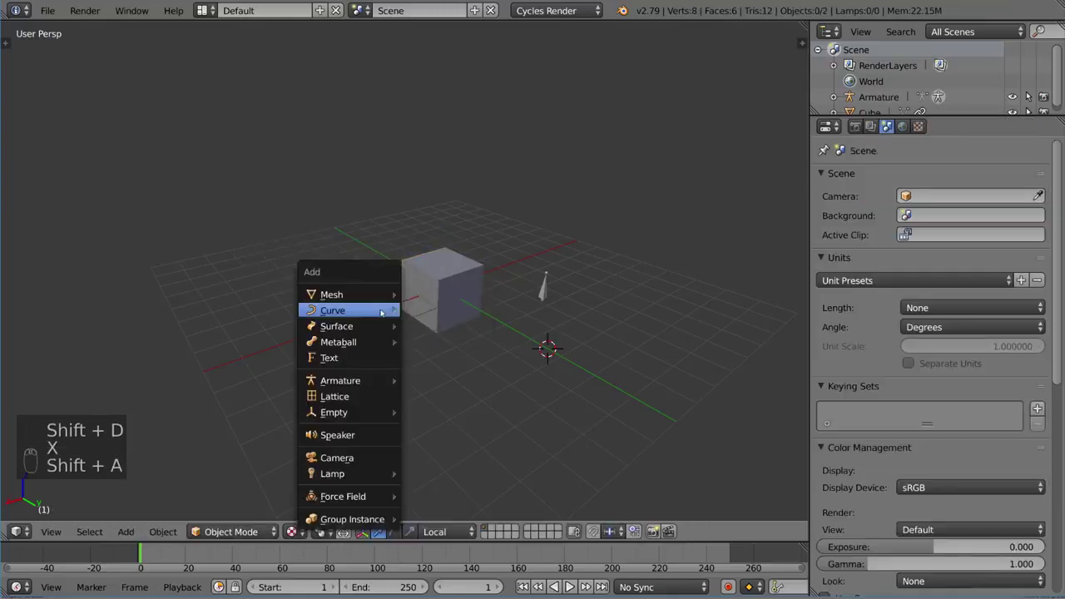
pyautogui.moveTo(334, 412)
pyautogui.click(441, 412)
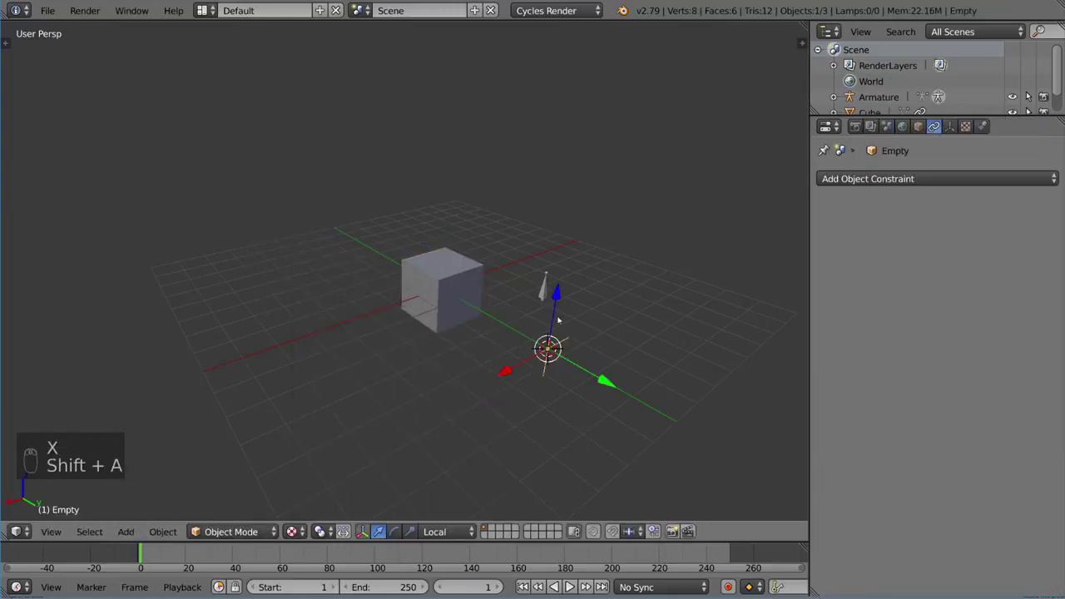
pyautogui.hotkey('alt', 'g')
pyautogui.press('g')
pyautogui.press('g')
pyautogui.click(463, 314)
# Step: Set the empty as the target of the cube's Transformation constraint and enable Extrapolate
pyautogui.scroll(3, 463, 314)
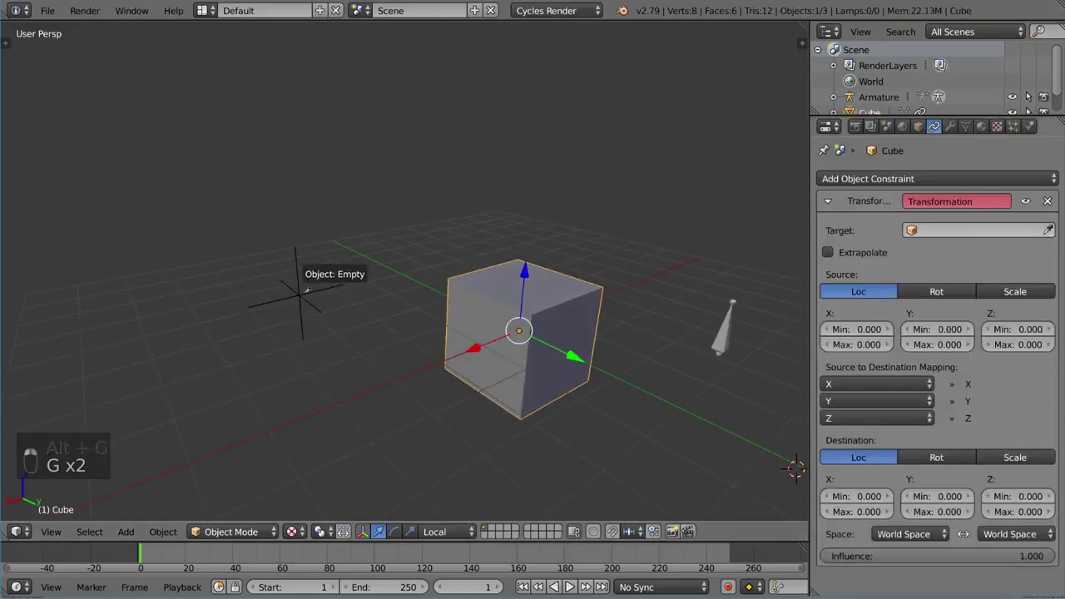
pyautogui.click(296, 278)
pyautogui.keyDown('shift'); pyautogui.moveTo(611, 296); pyautogui.dragTo(558, 279, button='middle'); pyautogui.keyUp('shift')
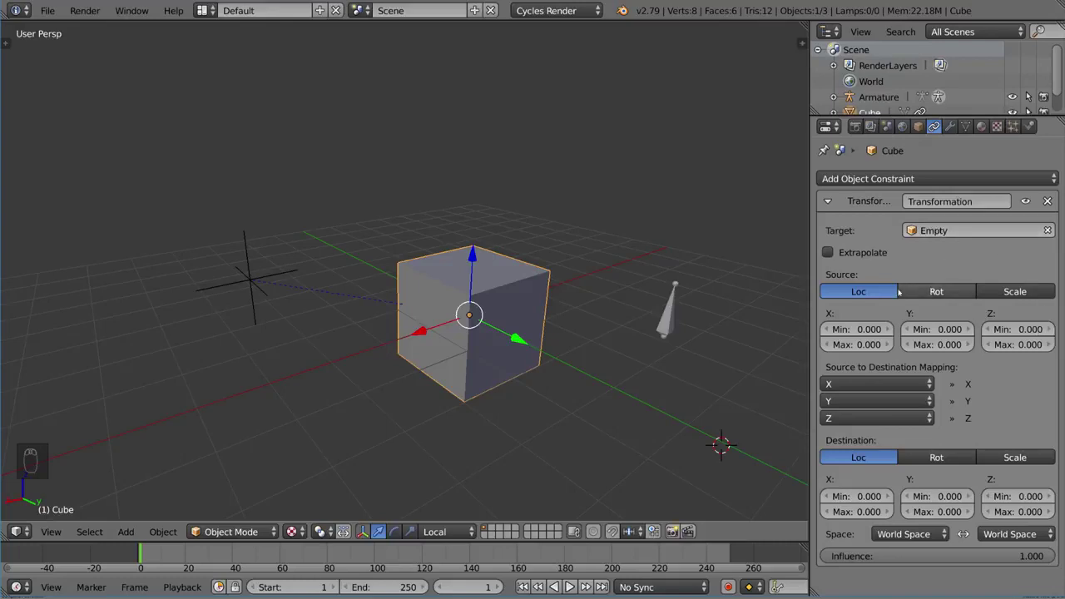
pyautogui.click(830, 255)
pyautogui.keyDown('shift'); pyautogui.moveTo(625, 335); pyautogui.dragTo(610, 328, button='middle'); pyautogui.keyUp('shift')
pyautogui.moveTo(450, 355); pyautogui.dragTo(445, 357, button='middle')
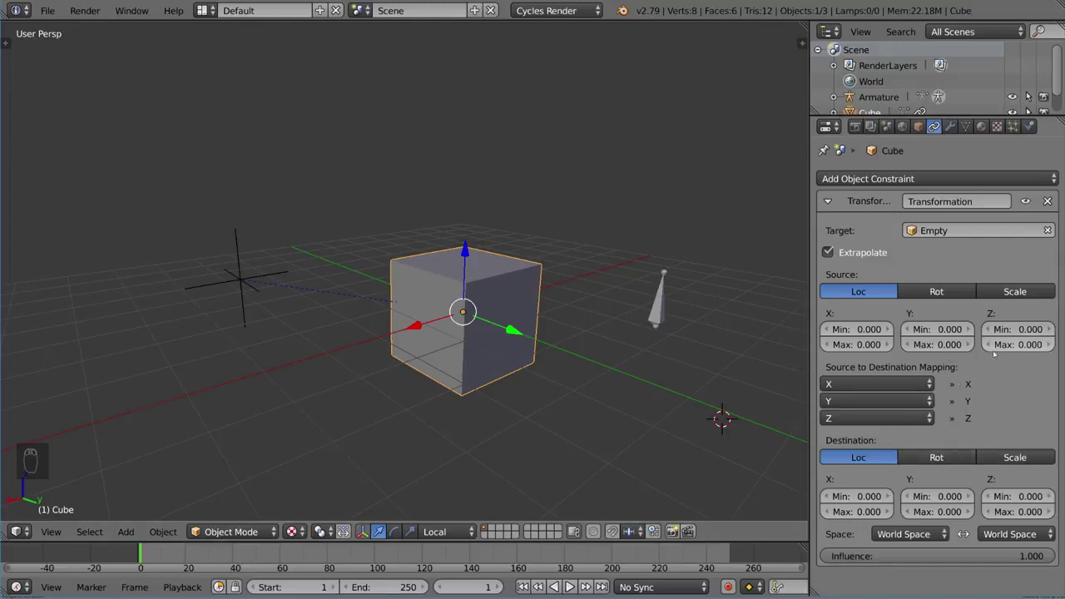
# Step: Set the cube constraint's source location maximum to 1 on the X, Y and Z axes
pyautogui.click(857, 345)
pyautogui.write('1')
pyautogui.press('Tab')
pyautogui.write('1')
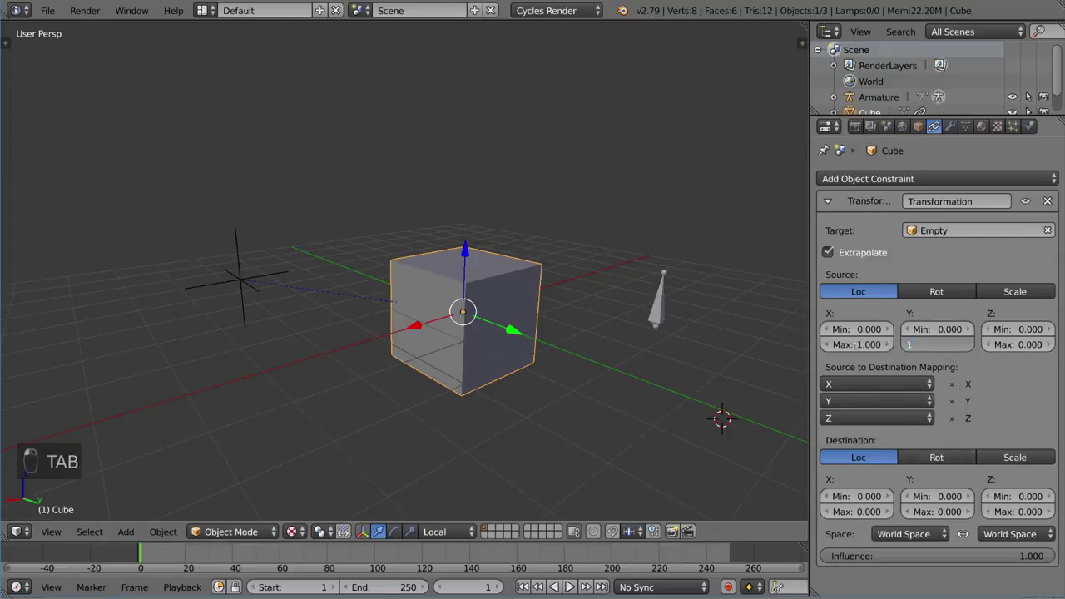
pyautogui.press('Tab')
pyautogui.write('1')
pyautogui.press('Tab')
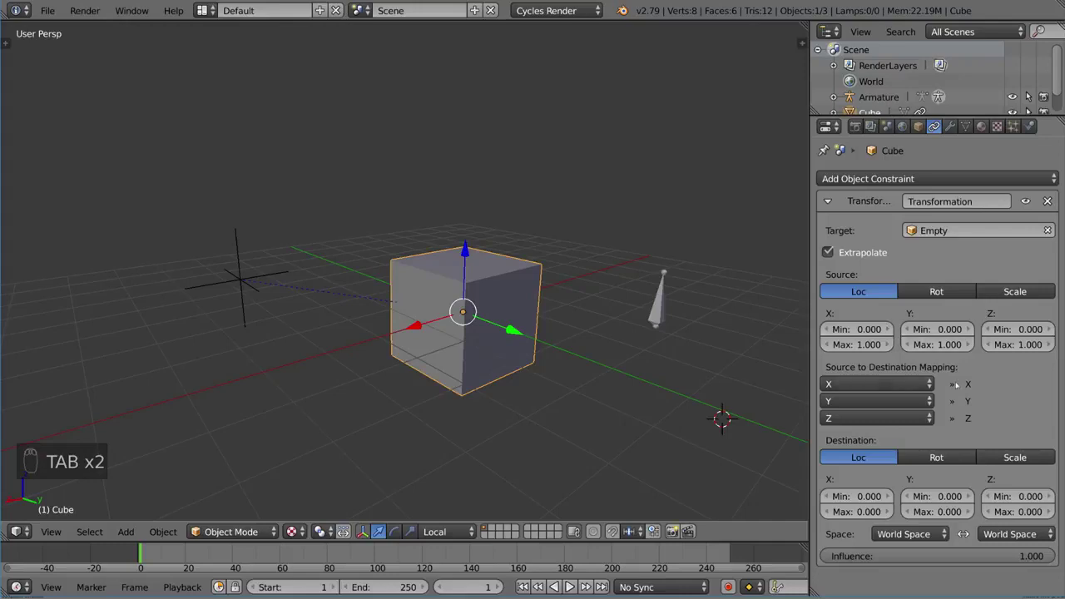
# Step: Set the cube constraint's destination location maximum to 10 on the X, Y and Z axes
pyautogui.click(865, 511)
pyautogui.write('10')
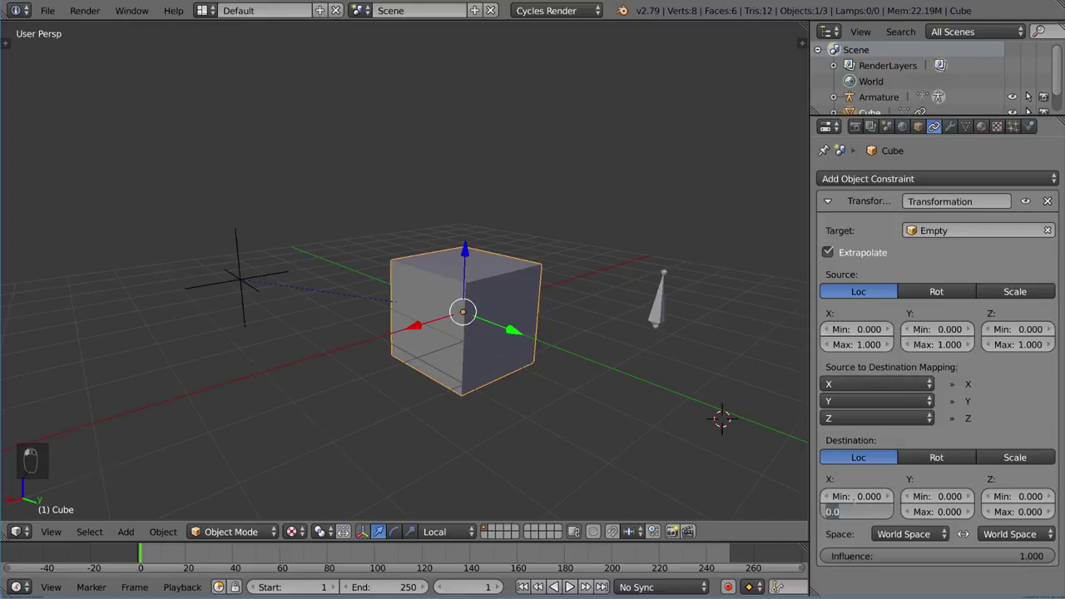
pyautogui.press('Tab')
pyautogui.write('10')
pyautogui.press('Tab')
pyautogui.write('10')
pyautogui.press('Return')
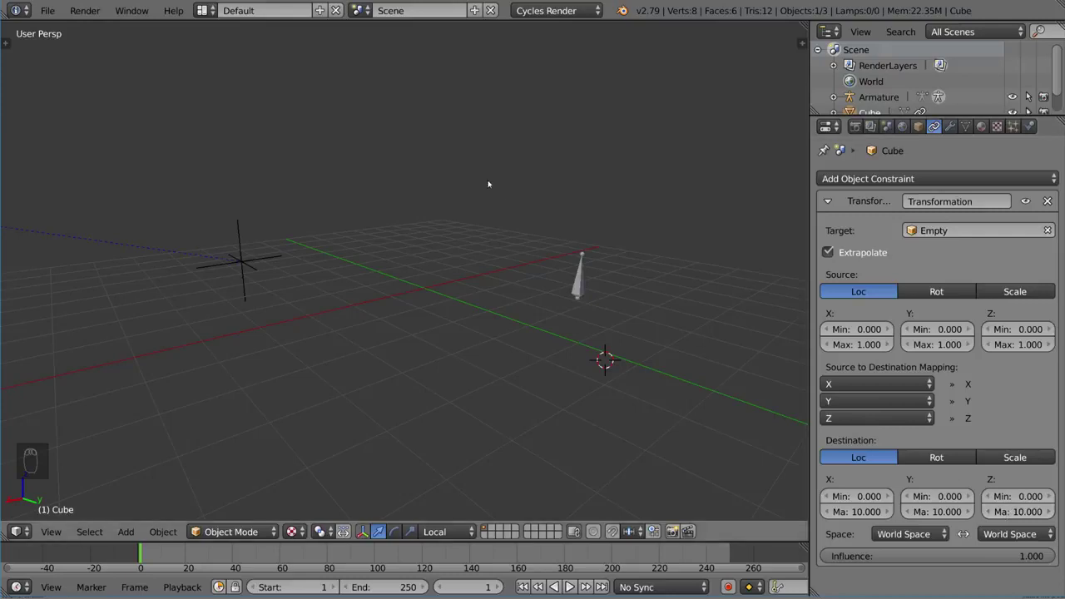
# Step: Try moving the empty to test how its location drives the cube's location
pyautogui.moveTo(488, 184); pyautogui.dragTo(408, 289, button='middle')
pyautogui.rightClick(385, 280)
pyautogui.press('g')
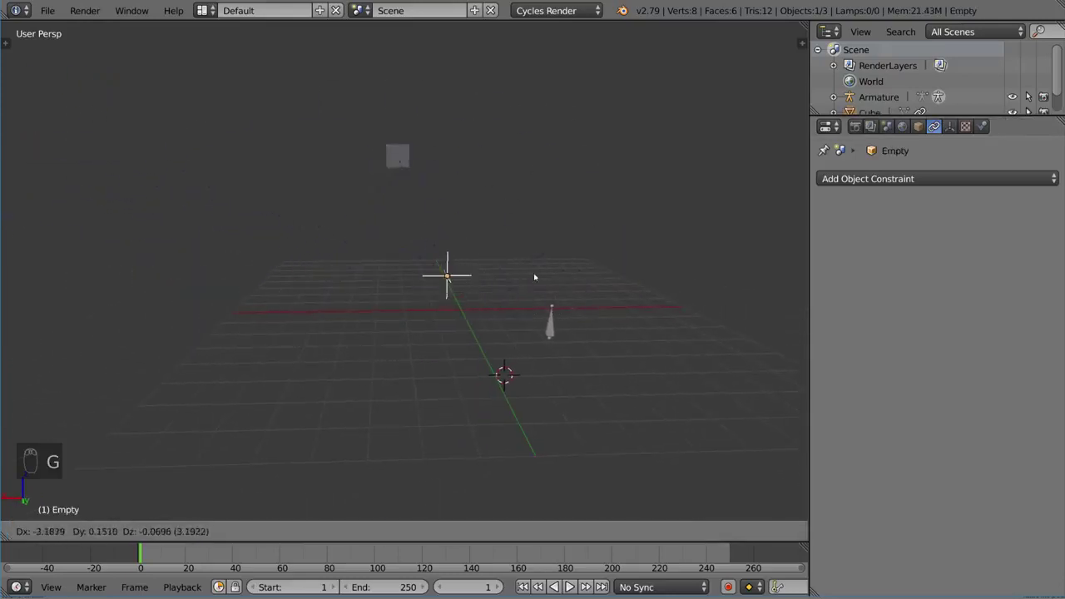
pyautogui.rightClick(550, 302)
pyautogui.moveTo(550, 302); pyautogui.dragTo(499, 287, button='middle')
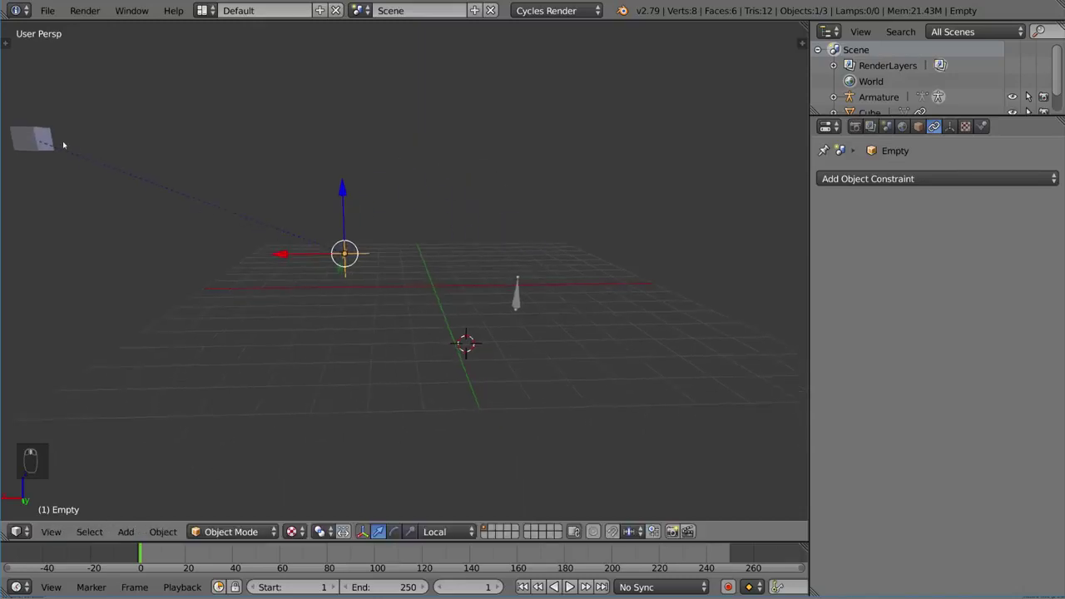
# Step: Set the cube constraint's destination location maximum to 1.5 on the X, Y and Z axes
pyautogui.rightClick(38, 146)
pyautogui.click(859, 511)
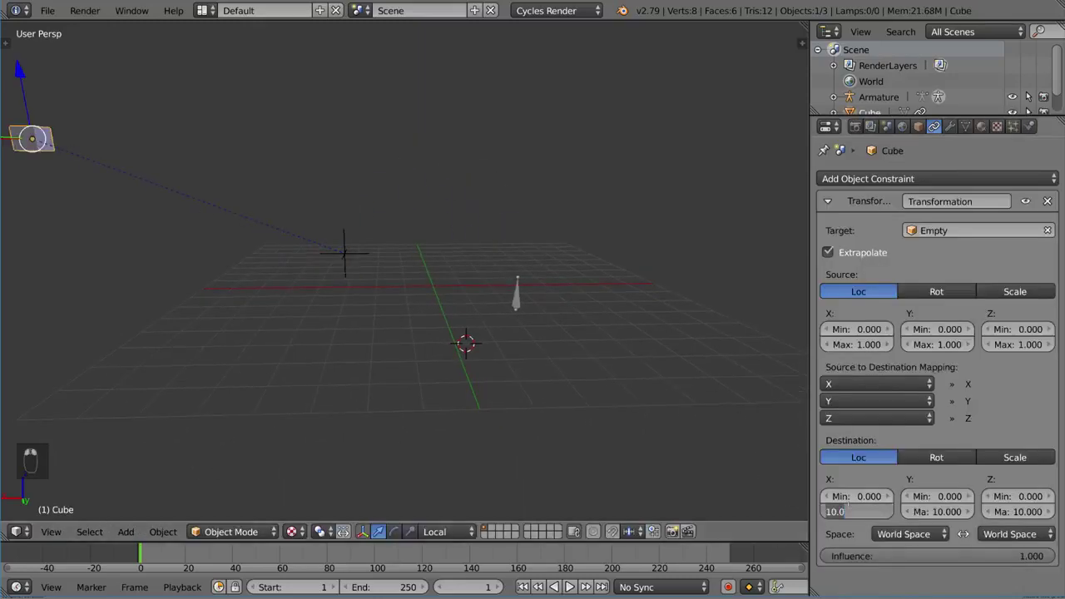
pyautogui.write('1.5')
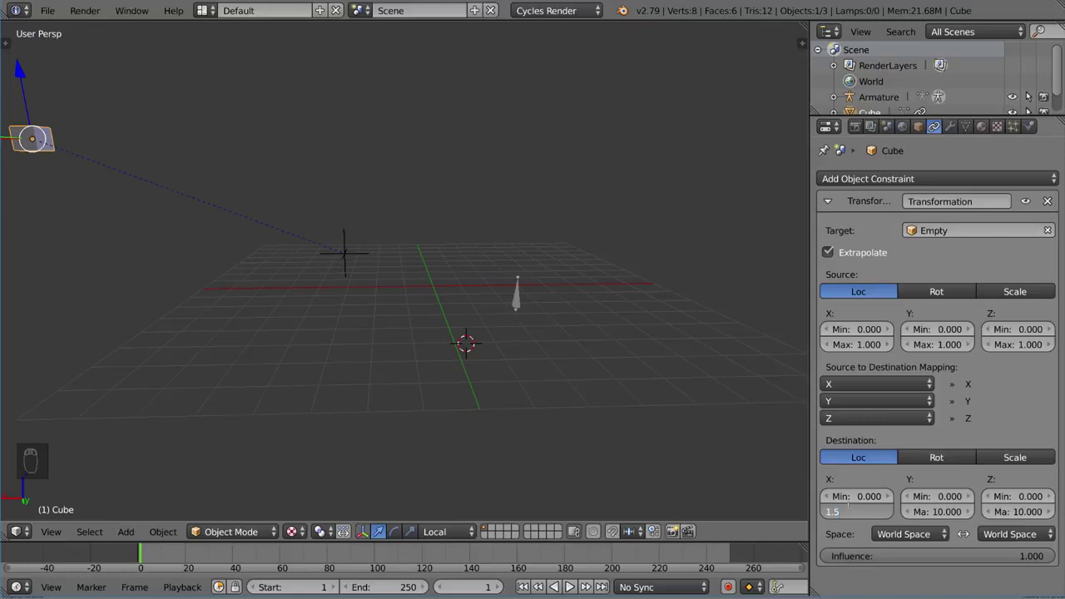
pyautogui.press('Return')
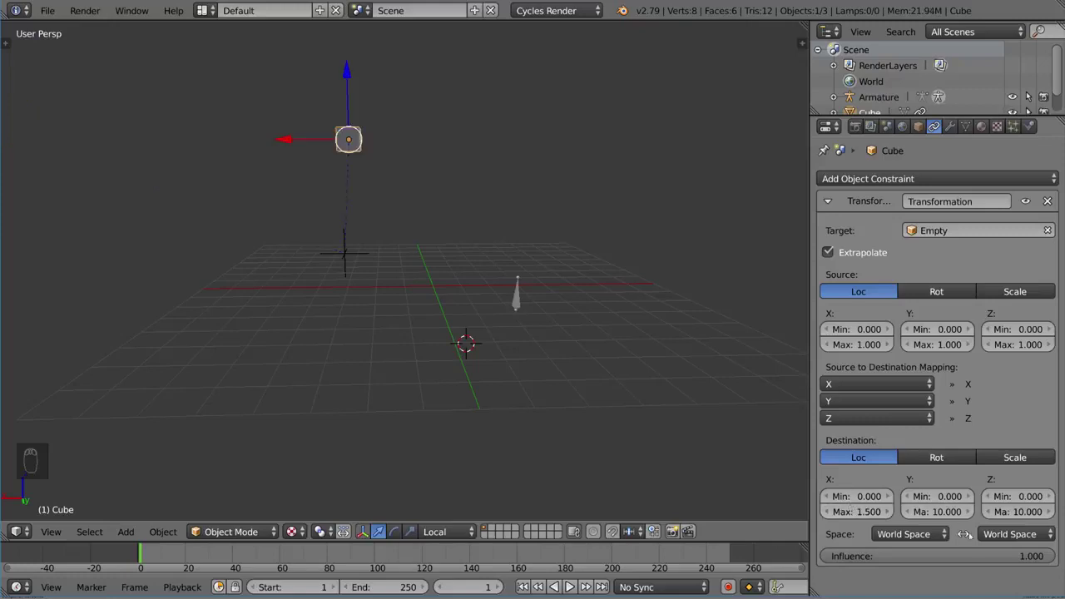
pyautogui.hotkey('ctrl', 'v')
pyautogui.hotkey('ctrl', 'v')
# Step: Move the empty around the scene to test the cube's reaction and place it on the far side from the bone
pyautogui.moveTo(354, 293); pyautogui.dragTo(441, 308, button='middle')
pyautogui.scroll(3, 433, 308)
pyautogui.rightClick(281, 292)
pyautogui.moveTo(281, 292); pyautogui.dragTo(293, 297, button='middle')
pyautogui.press('g')
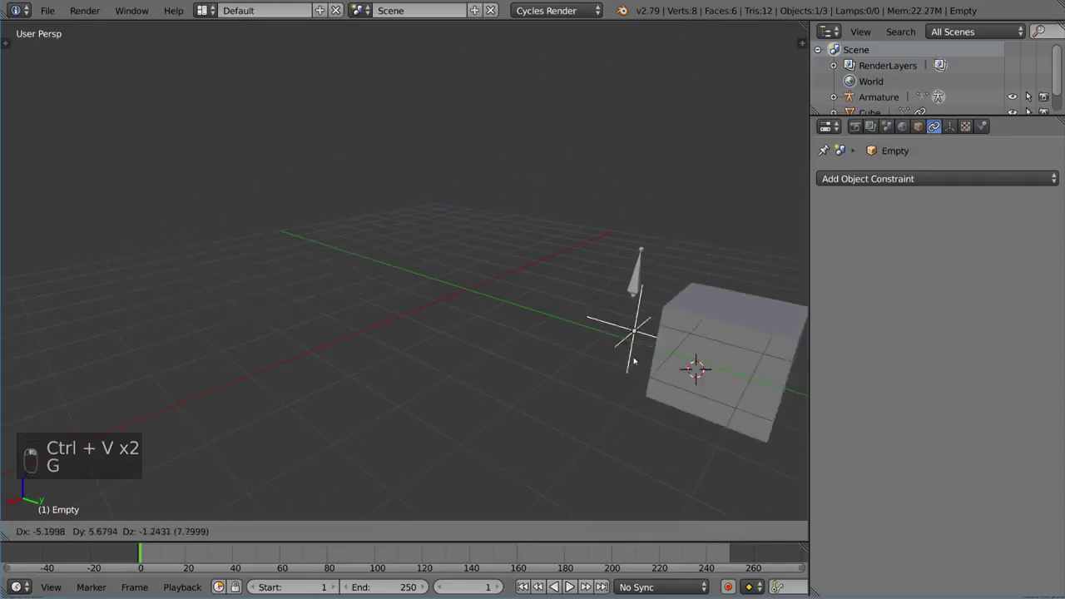
pyautogui.click(274, 234)
# Step: Switch the source of the bone's Transformation constraint to location
pyautogui.rightClick(182, 236)
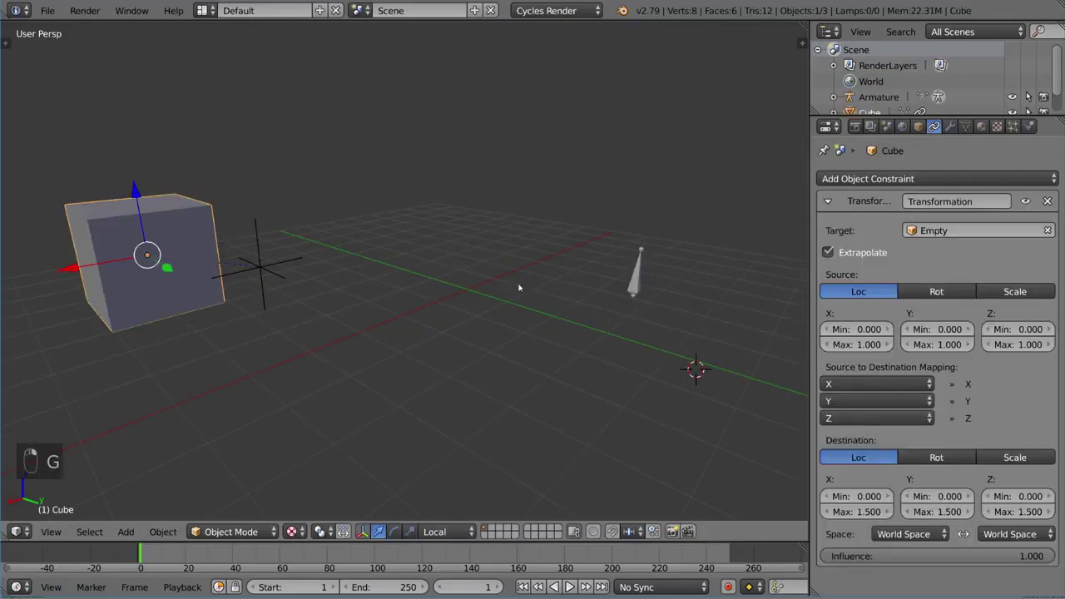
pyautogui.rightClick(626, 279)
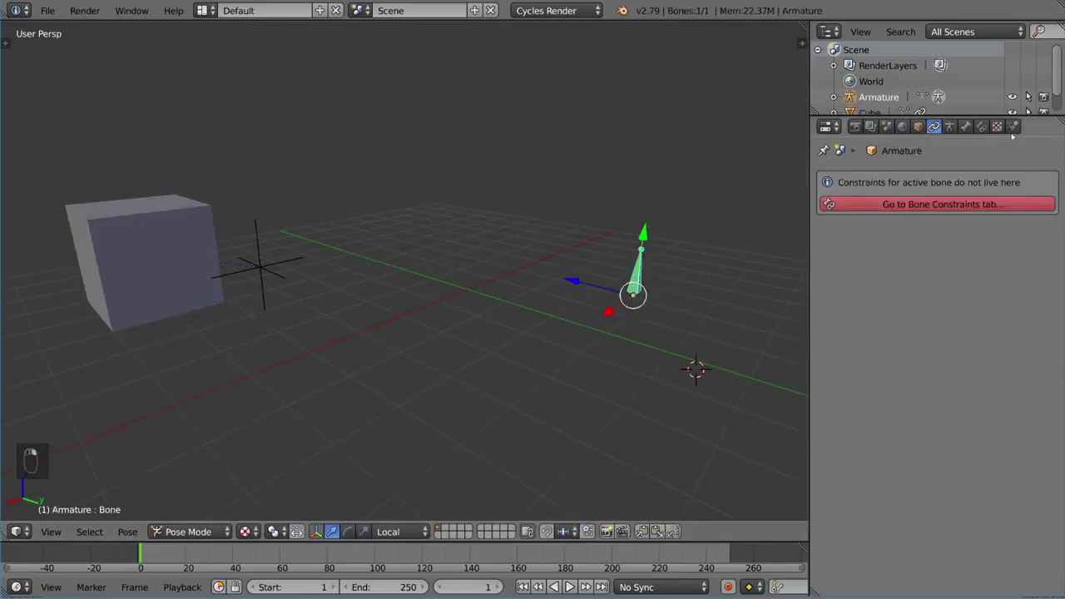
pyautogui.click(981, 126)
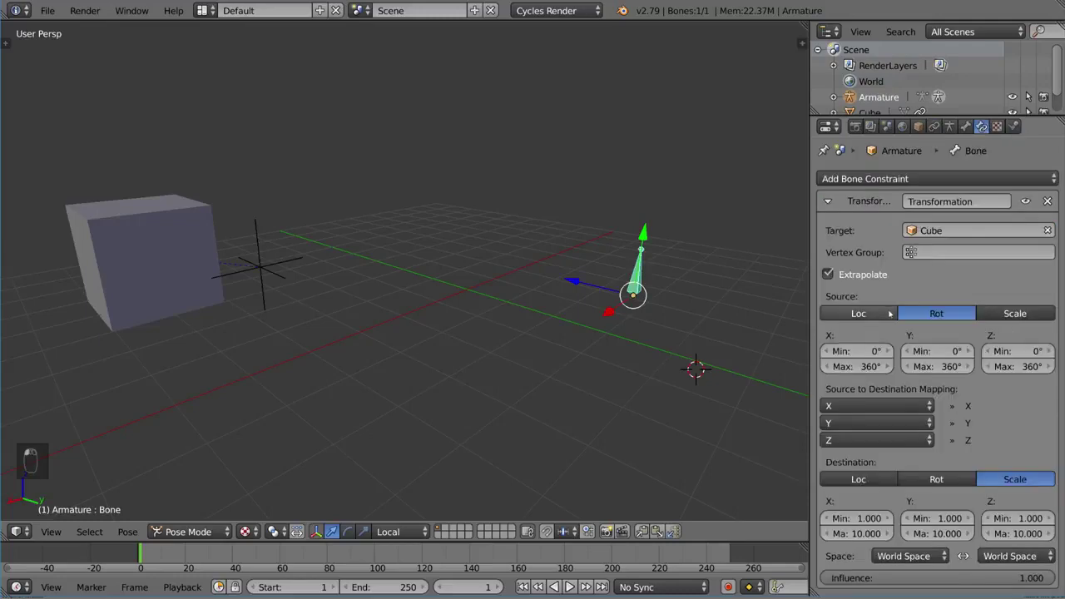
pyautogui.click(894, 314)
# Step: Move the empty close to the scene's origin to test how the driven cube's location scales the bone
pyautogui.scroll(-4, 666, 329)
pyautogui.rightClick(333, 276)
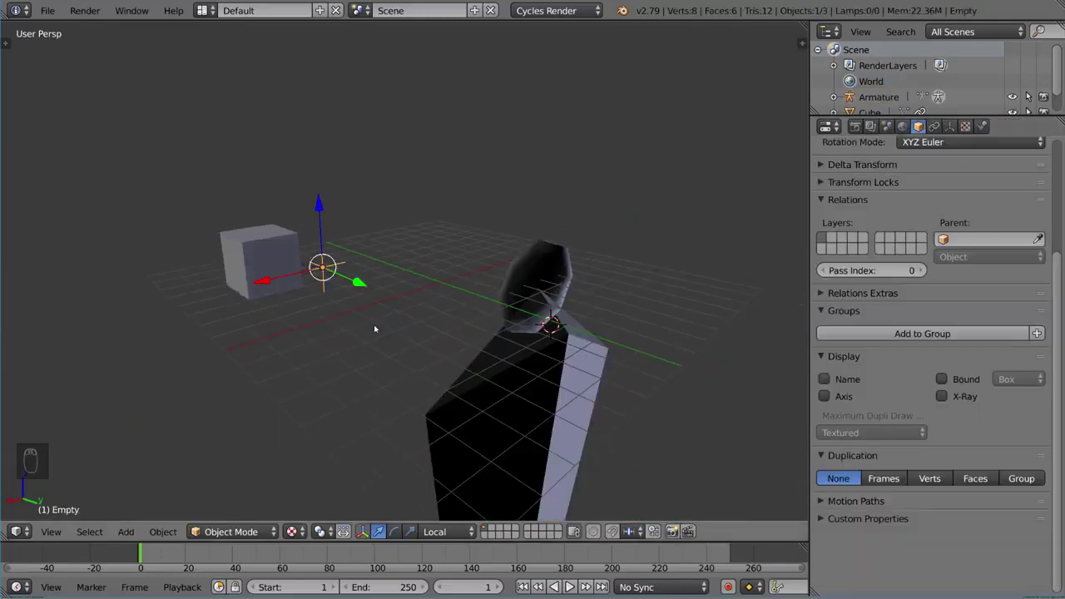
pyautogui.press('g')
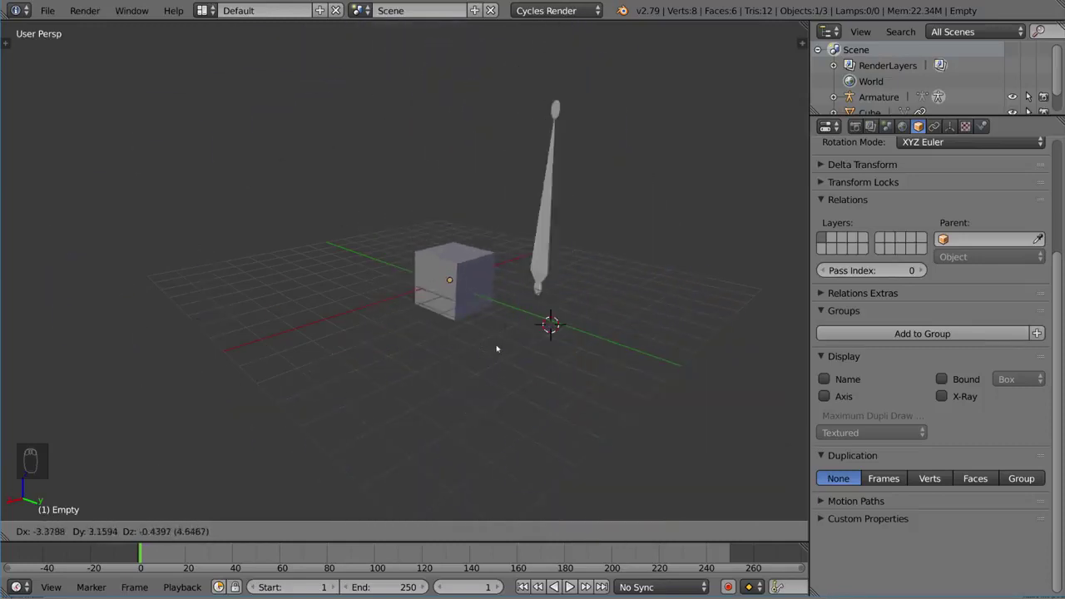
pyautogui.click(486, 316)
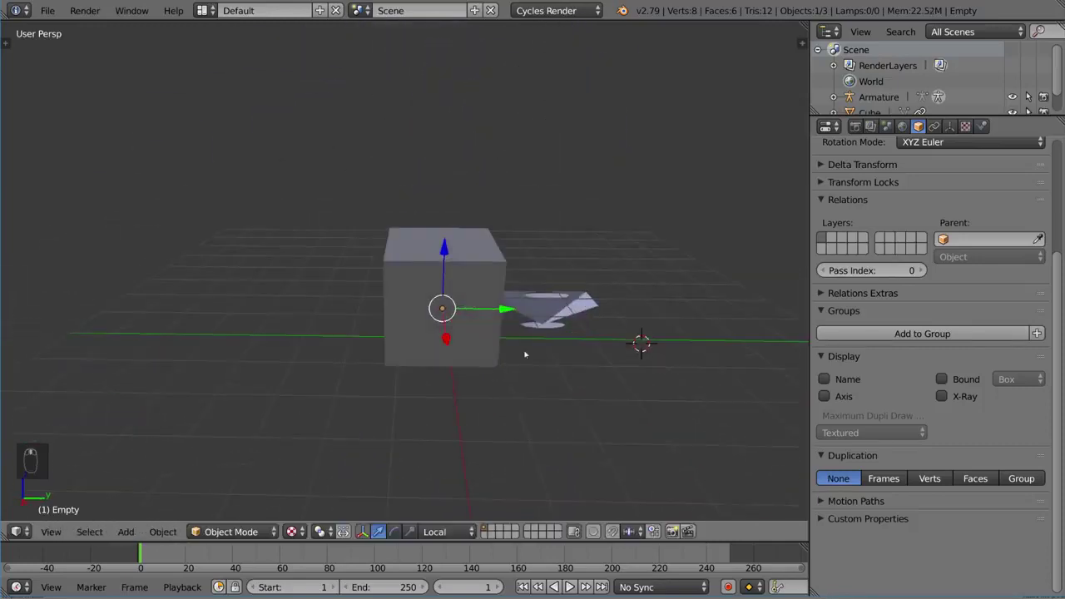